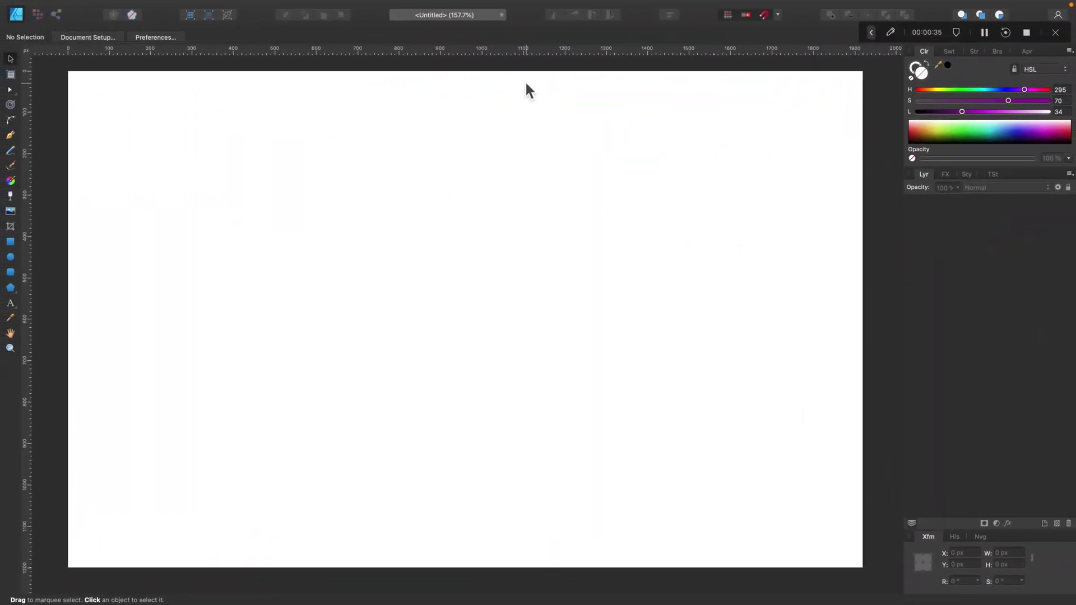
Fit the whole empty page in the view with Cmd+0
key(super+0)
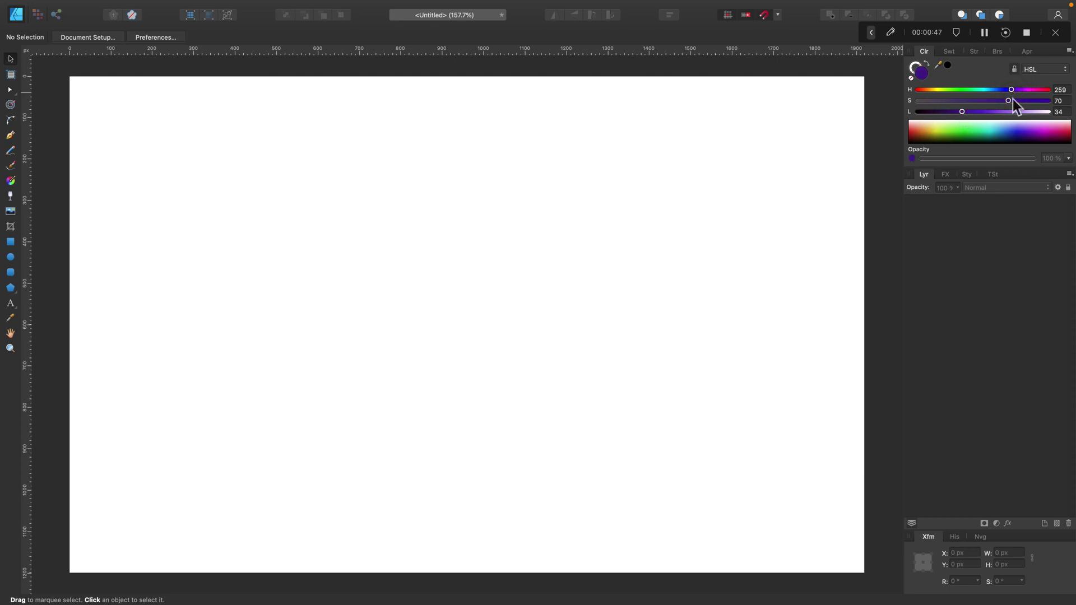
Draw a six-sided blue-violet polygon about 1043 px across and centre it on the page
click(974, 111)
click(11, 288)
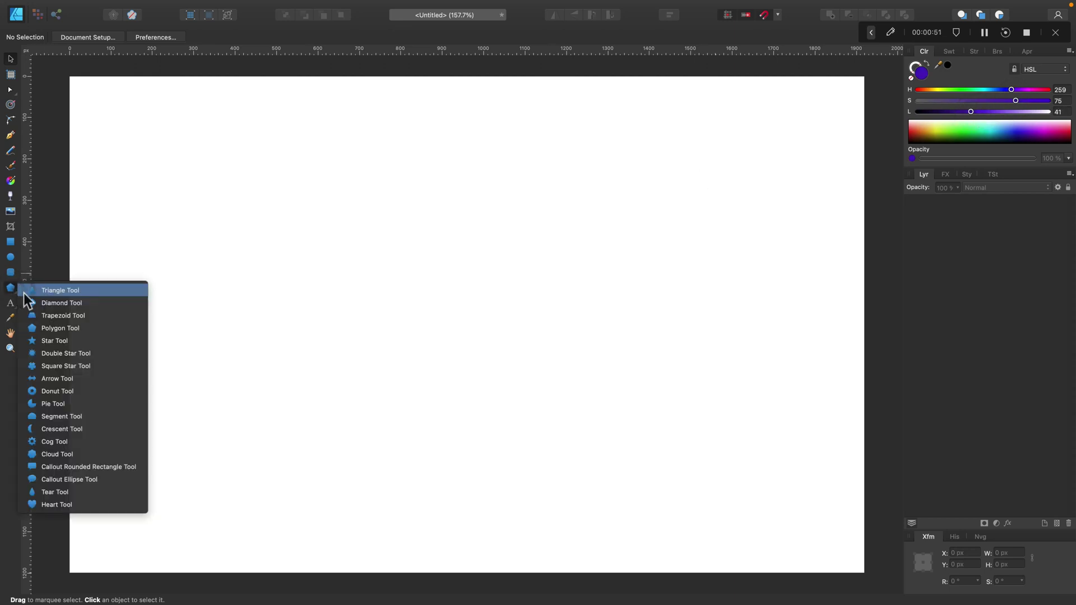
click(77, 327)
drag(230, 108, 712, 459)
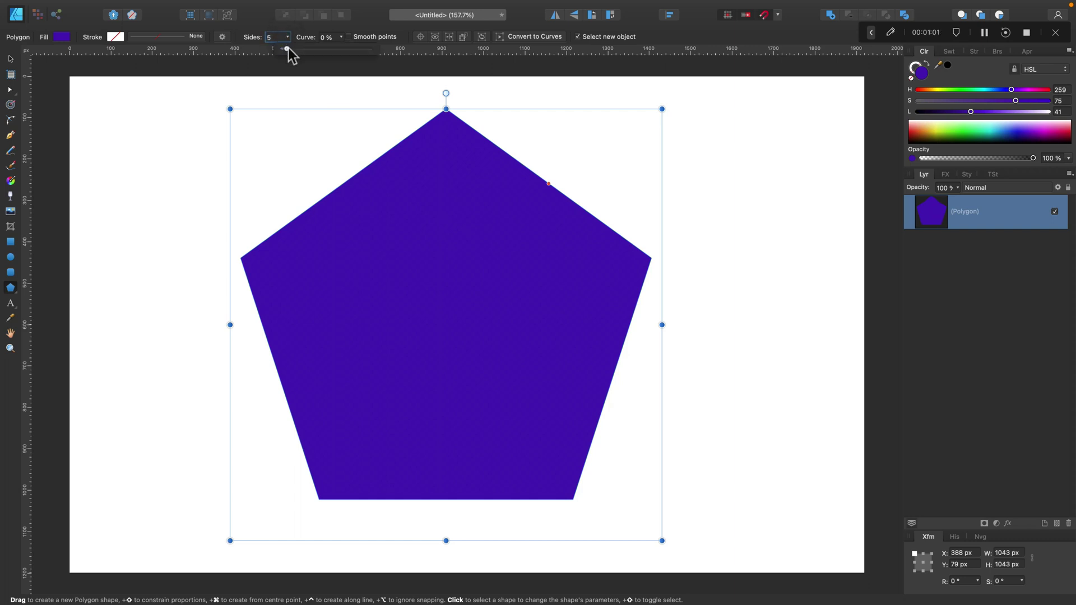
mouse_move(288, 48)
mouse_down()
mouse_move(324, 52)
mouse_move(289, 52)
mouse_up()
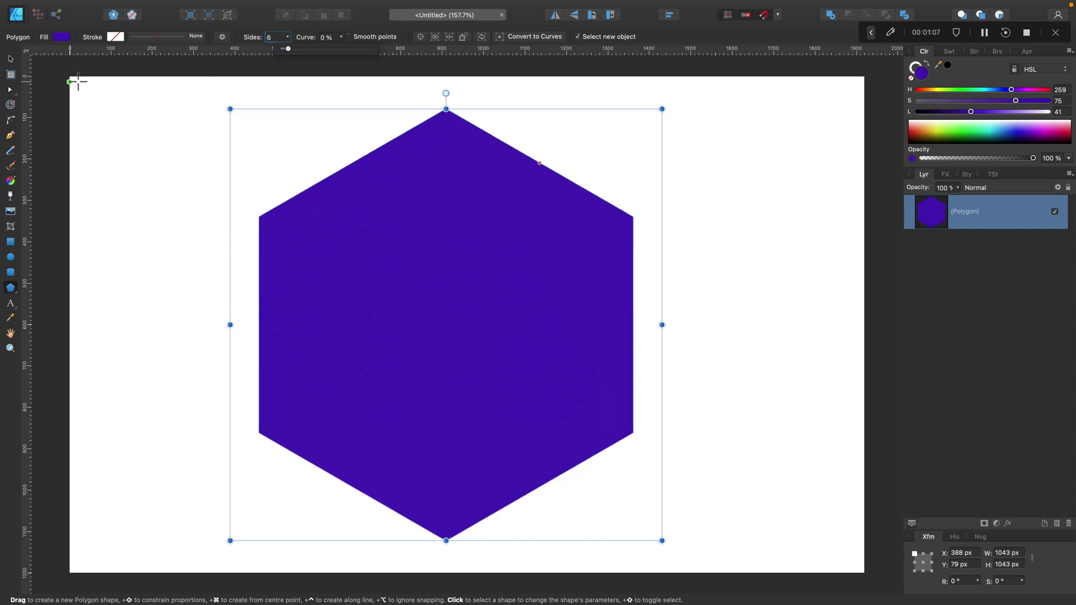
click(11, 59)
drag(396, 272, 418, 268)
Round all six hexagon corners to a 68.8 px radius, convert to curves and bake the rounding
click(11, 120)
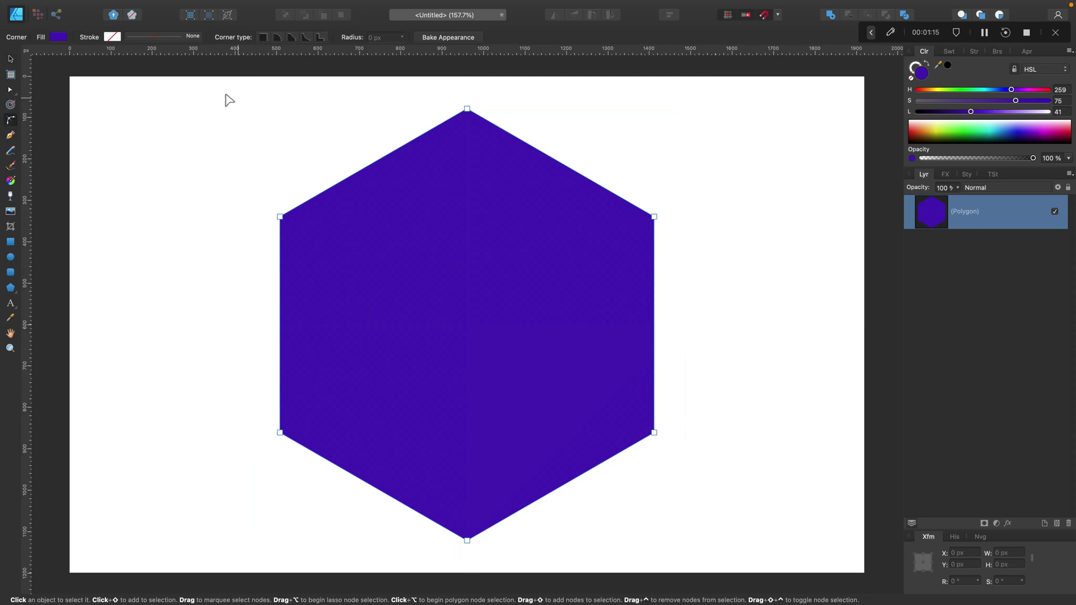
drag(222, 94, 722, 566)
drag(654, 217, 621, 238)
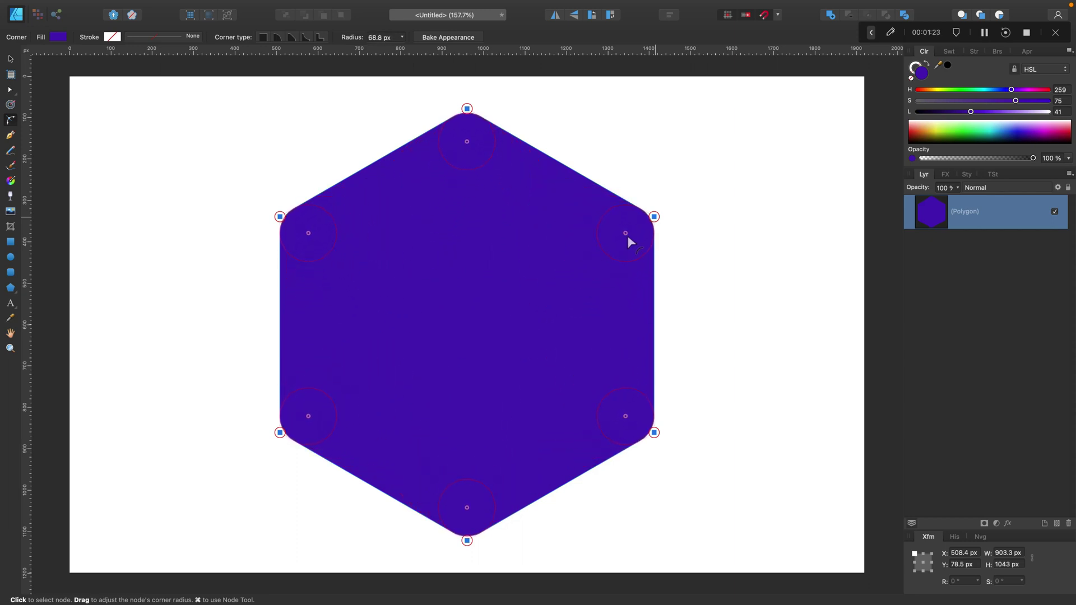
key(super+Return)
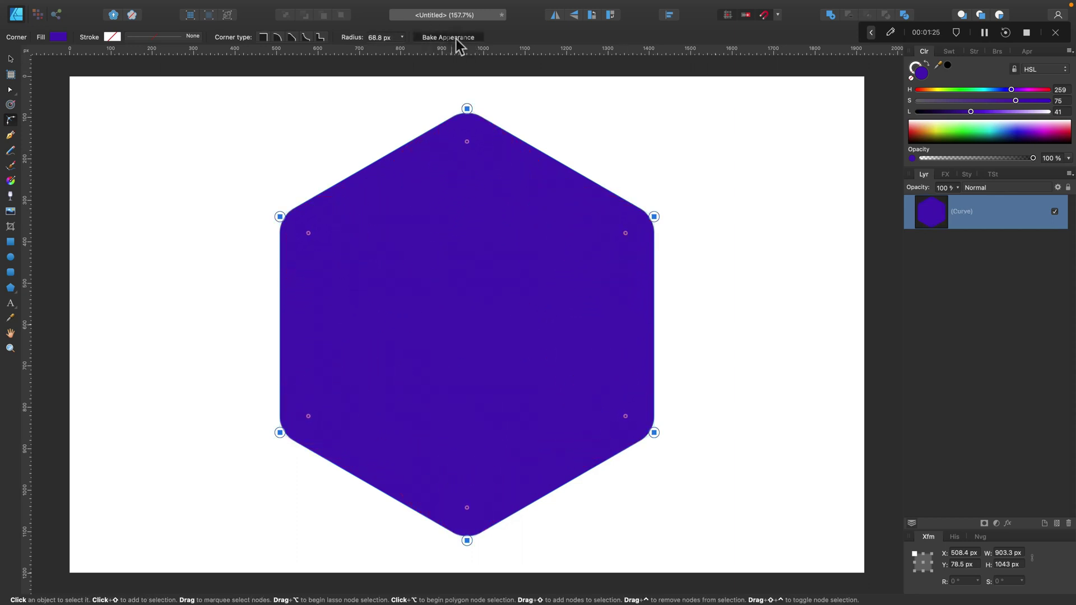
click(455, 38)
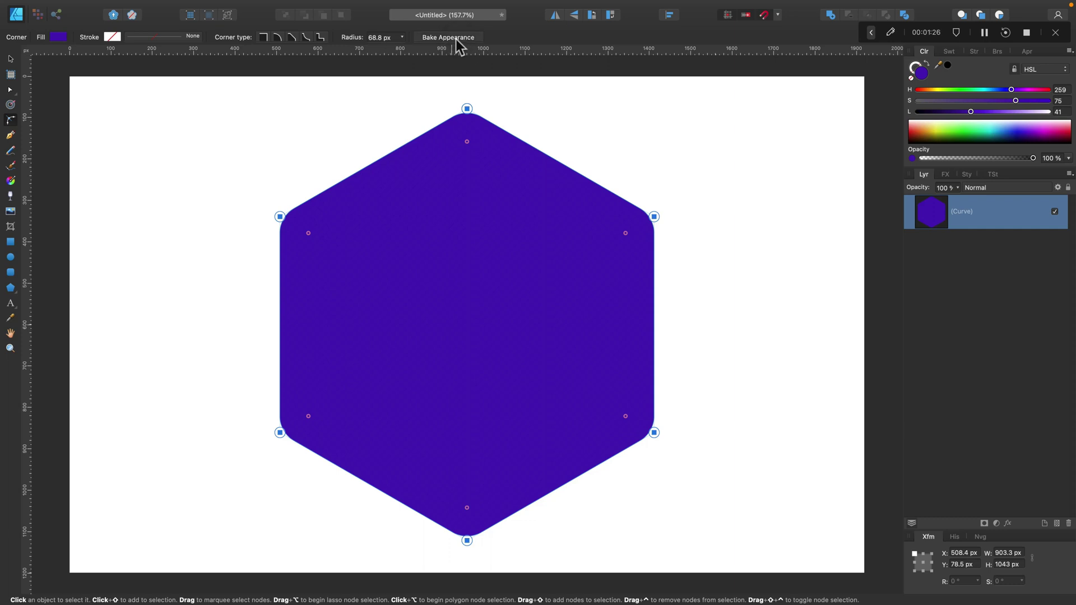
Duplicate the hexagon, shrink the copy around its centre and darken it
click(10, 58)
right_click(950, 220)
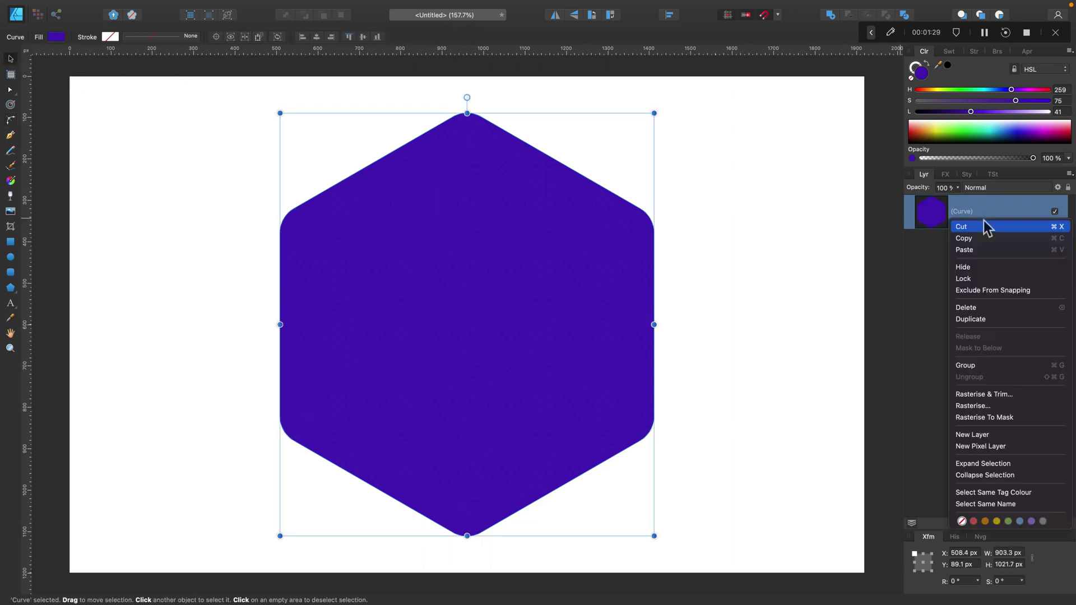
click(984, 318)
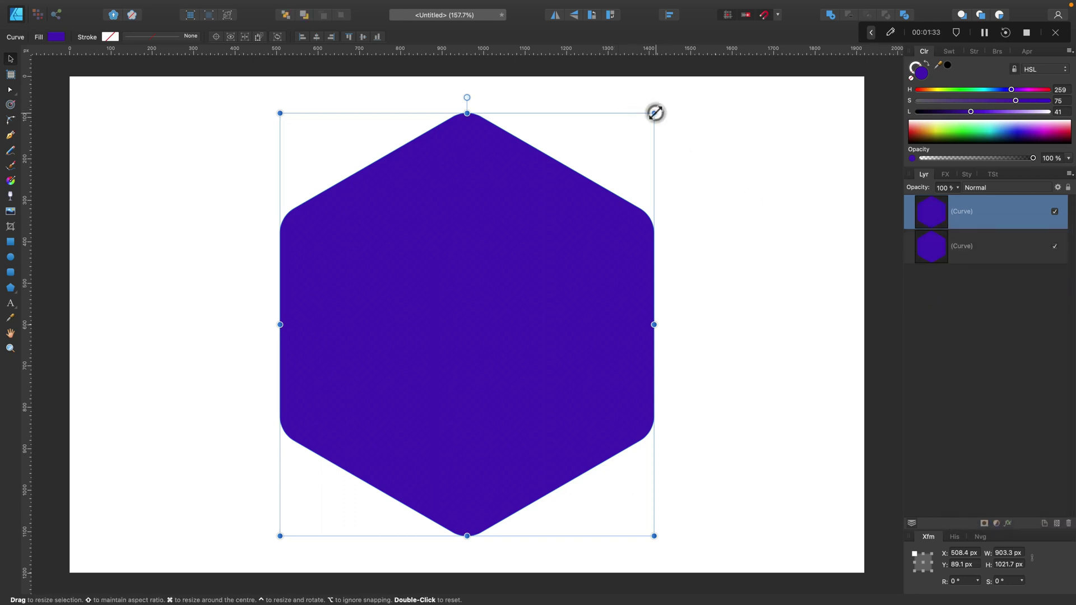
drag(654, 114, 578, 230)
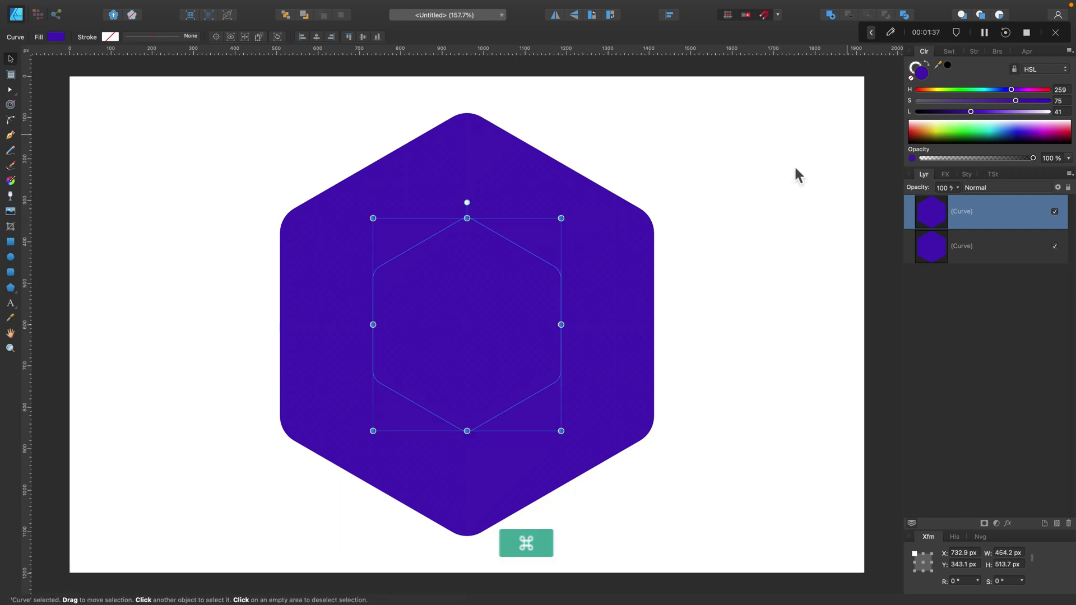
click(949, 111)
Select both hexagons and subtract the inner one, leaving a hollow hexagonal ring
key(shift)
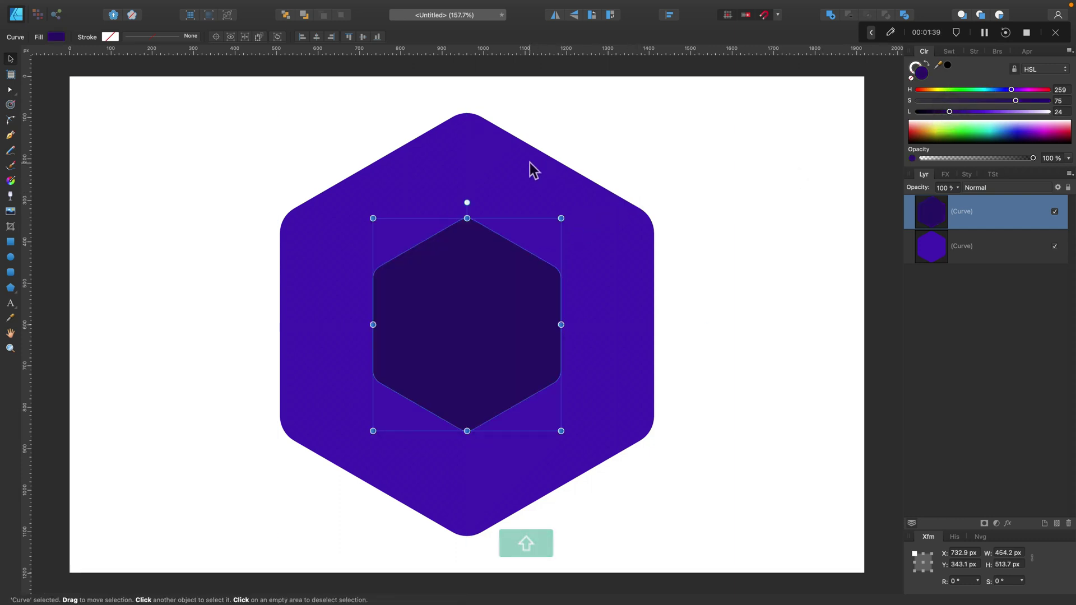
scroll(530, 162, up, 2)
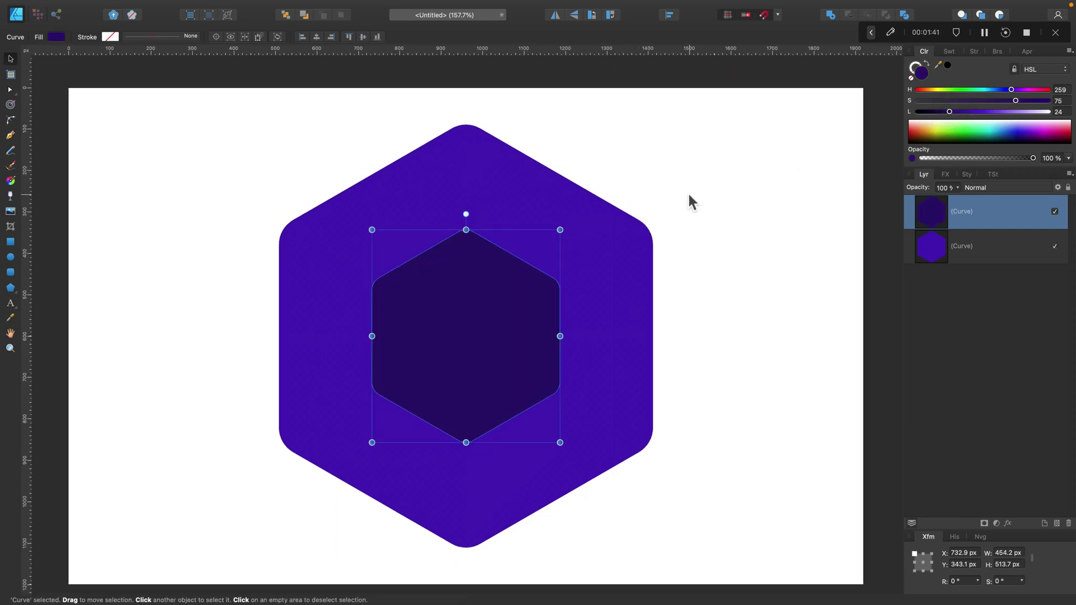
scroll(689, 195, down, 3)
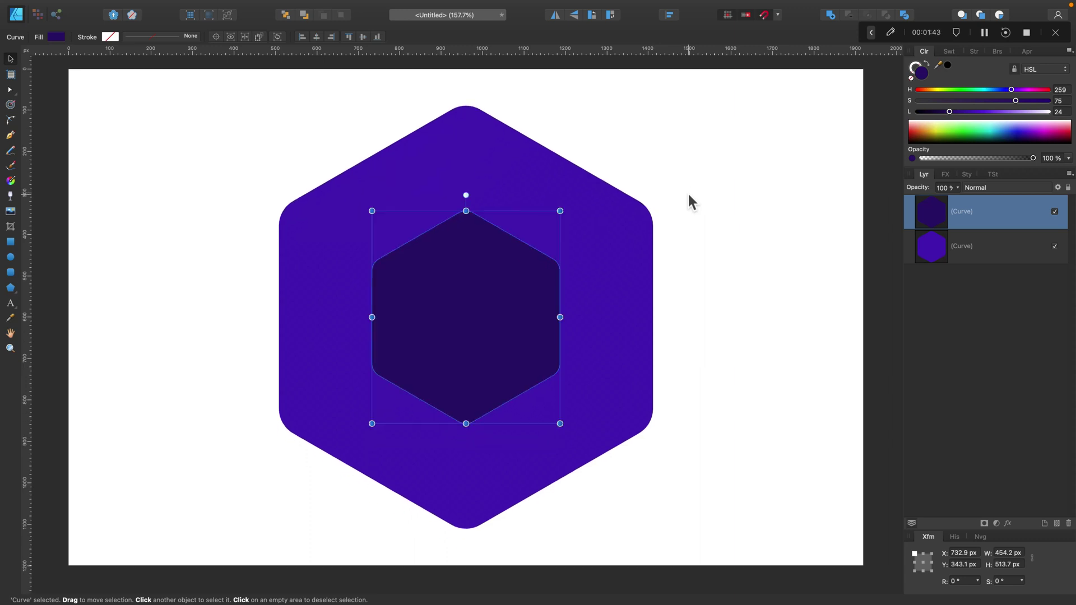
click(688, 193)
scroll(688, 188, up, 3)
click(512, 293)
shift+click(608, 241)
scroll(616, 233, left, 1)
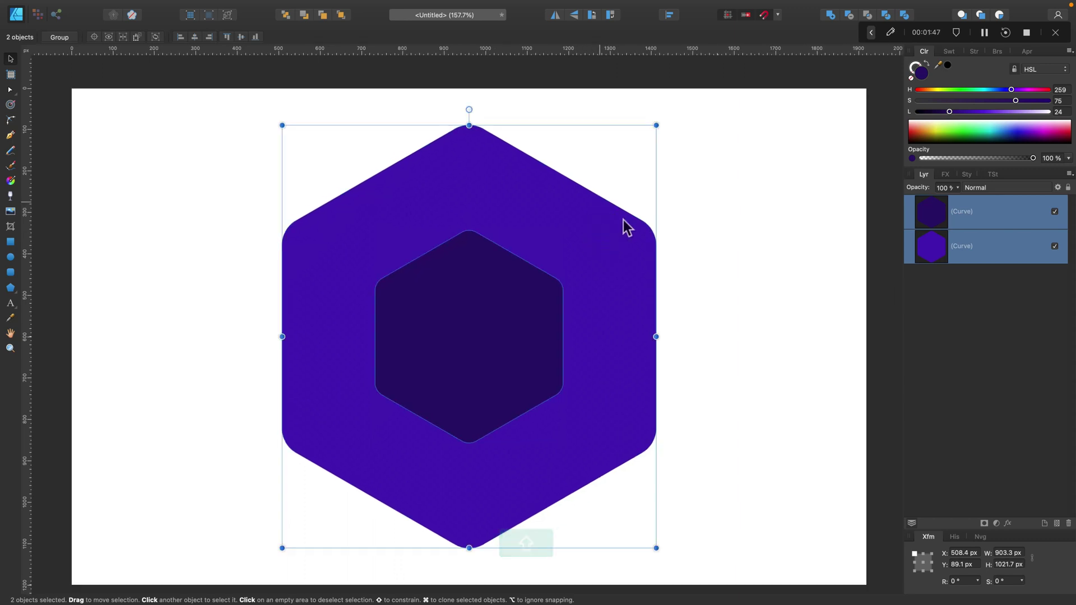
click(852, 15)
scroll(754, 178, left, 1)
click(754, 180)
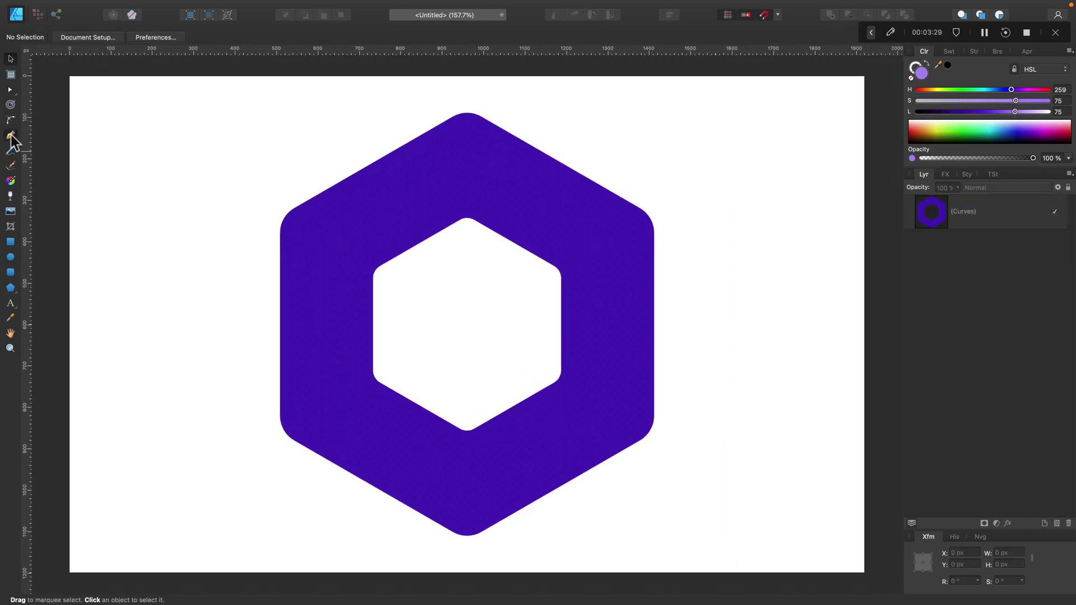
Draw a closed pen curve over the ring's upper-right side and fill it light lavender (L 78)
click(10, 136)
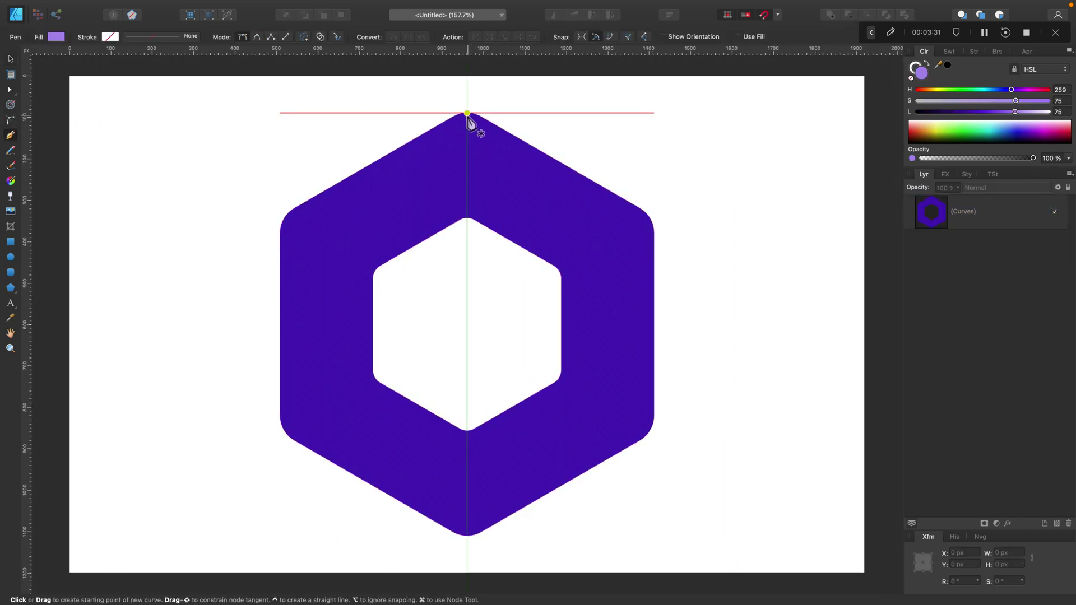
click(467, 113)
drag(511, 242, 570, 274)
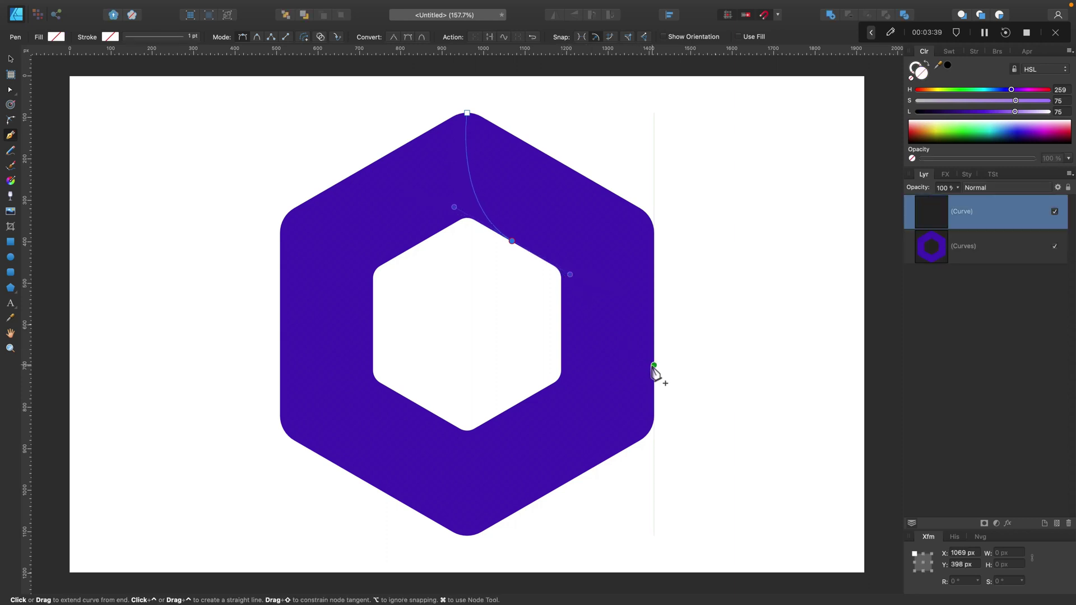
drag(655, 359, 657, 424)
drag(747, 219, 718, 179)
click(468, 112)
drag(467, 113, 404, 171)
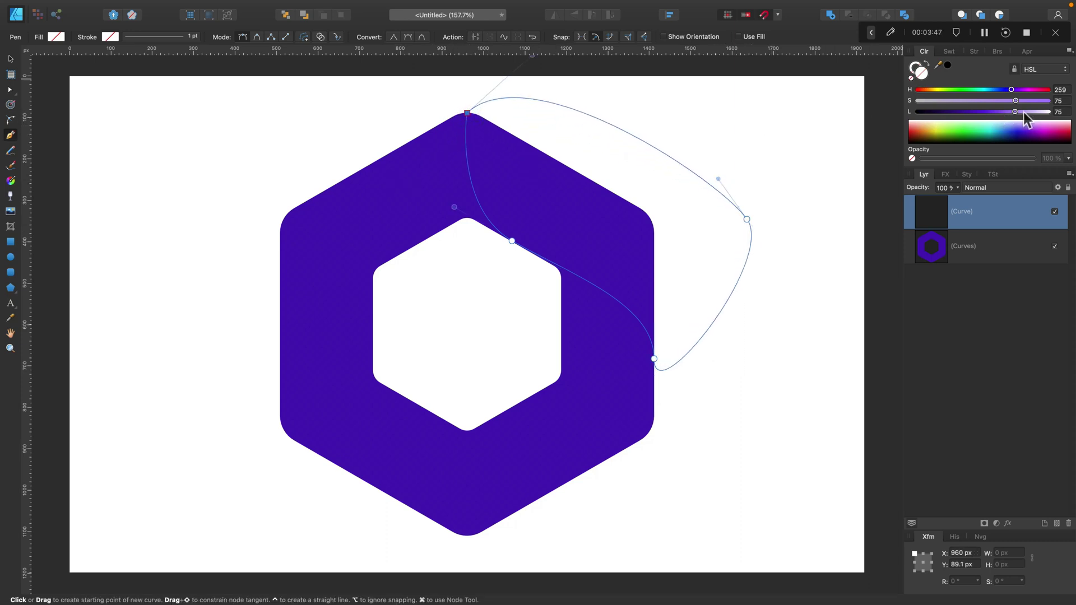
drag(1022, 113, 1018, 111)
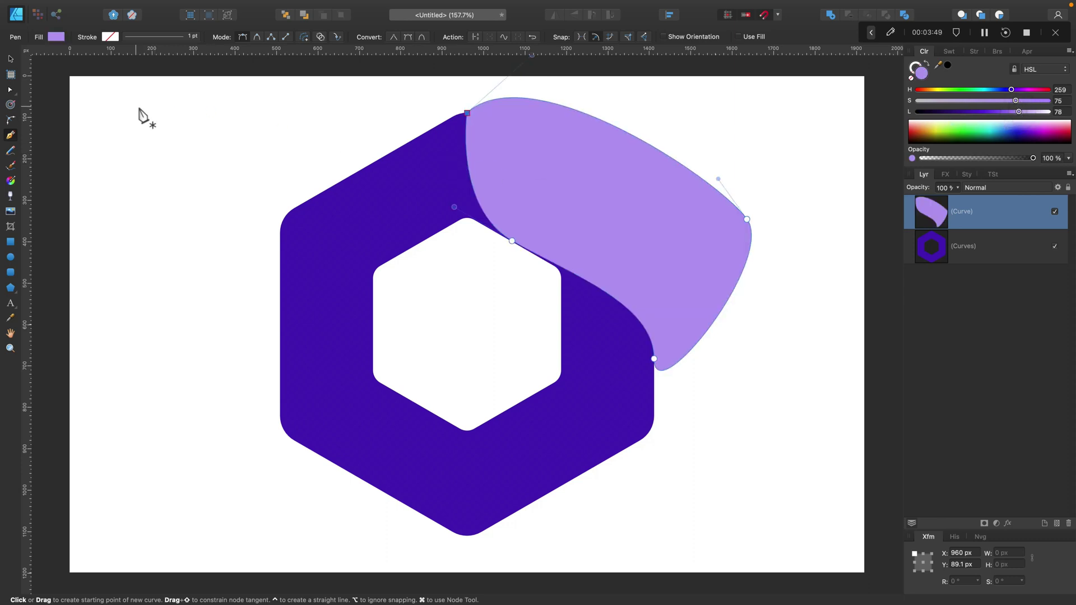
Adjust the ribbon's node handles so its inner edge follows the inner hexagon
click(11, 58)
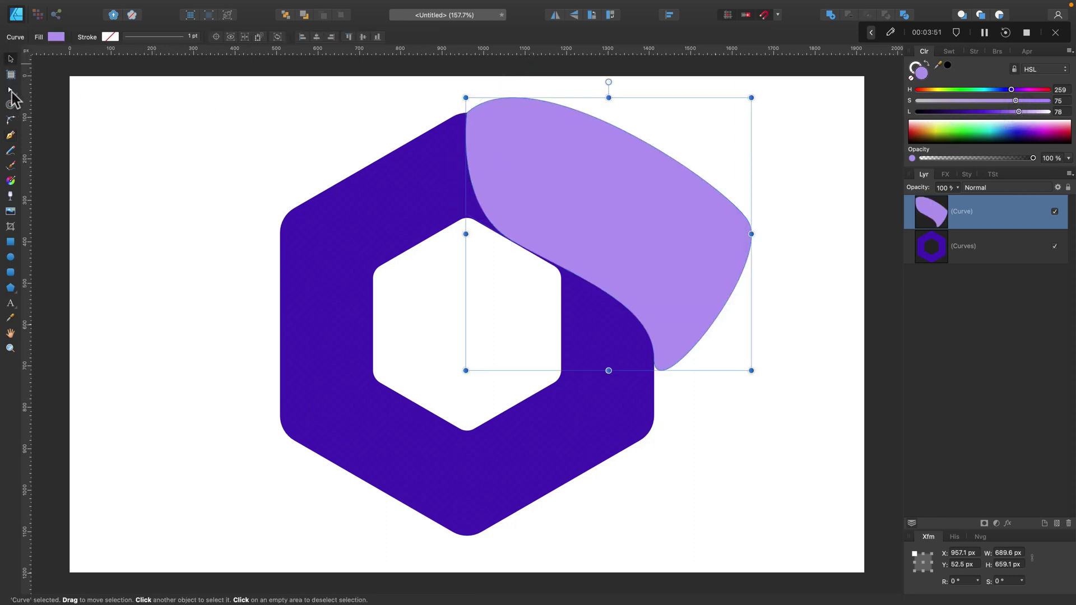
click(11, 91)
click(512, 241)
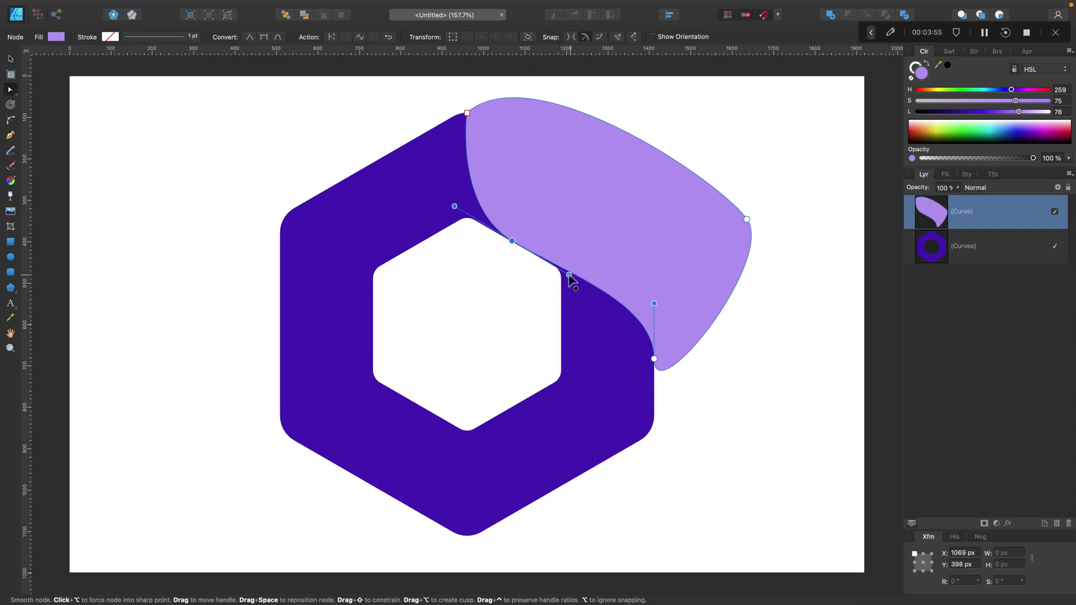
click(654, 303)
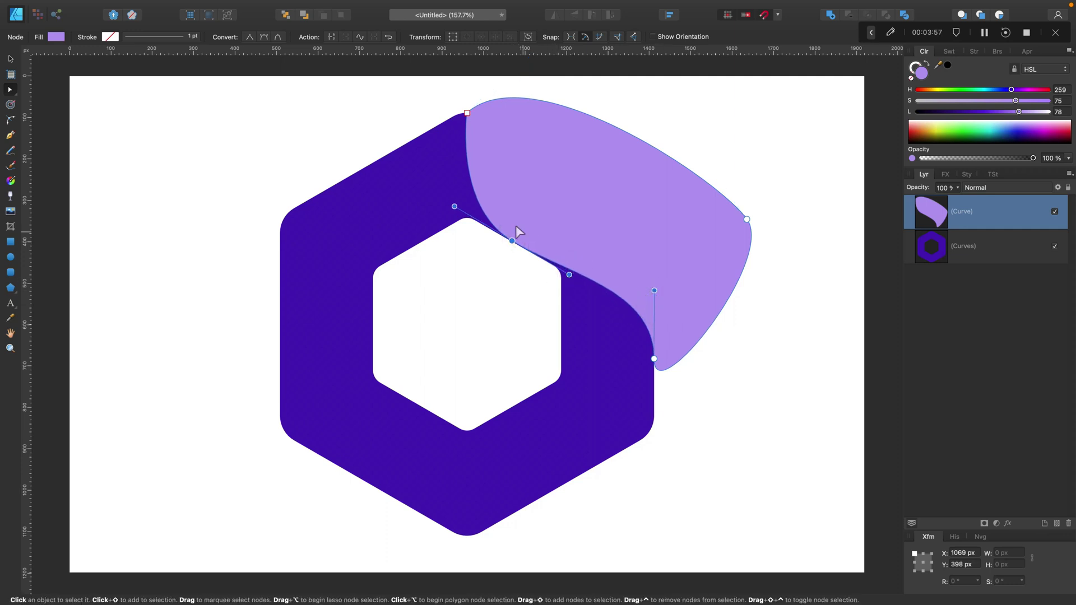
drag(455, 206, 443, 203)
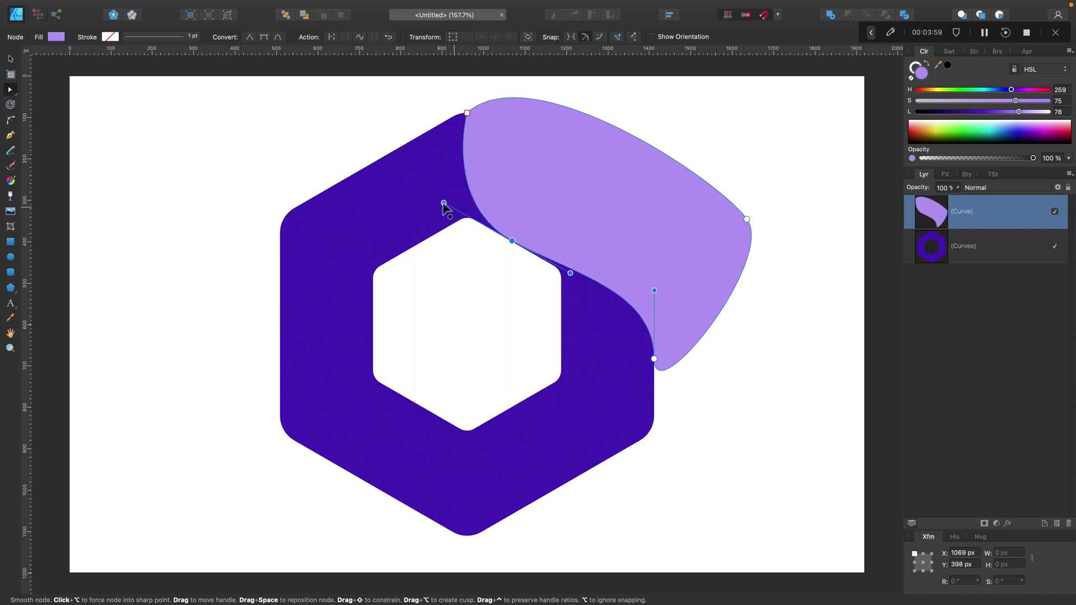
Duplicate the ring and ribbon beside them, intersect the copies and lighten the ribbon piece
click(10, 59)
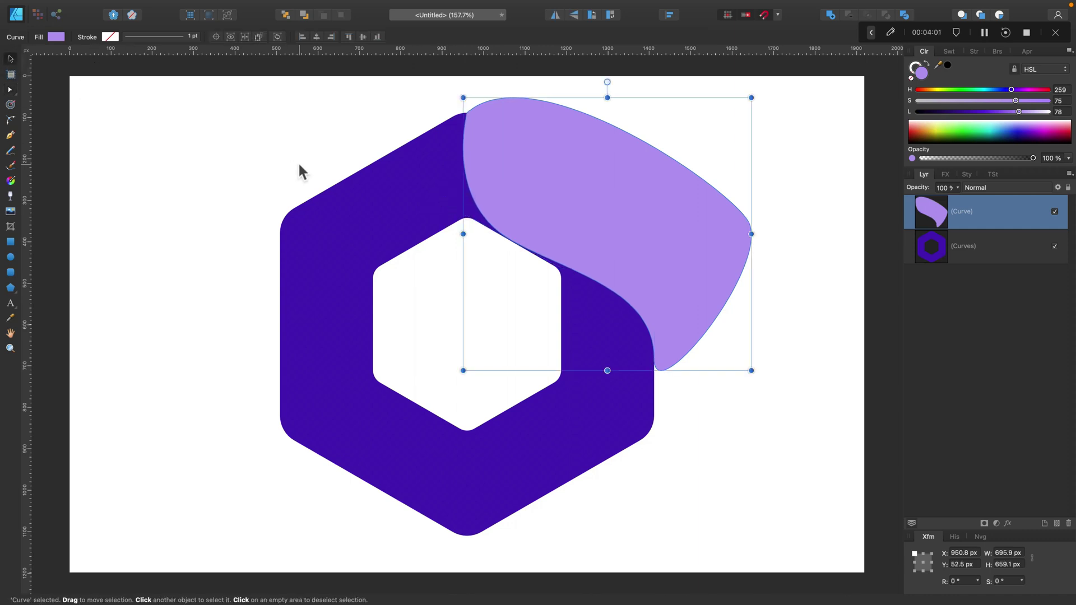
key(super+minus)
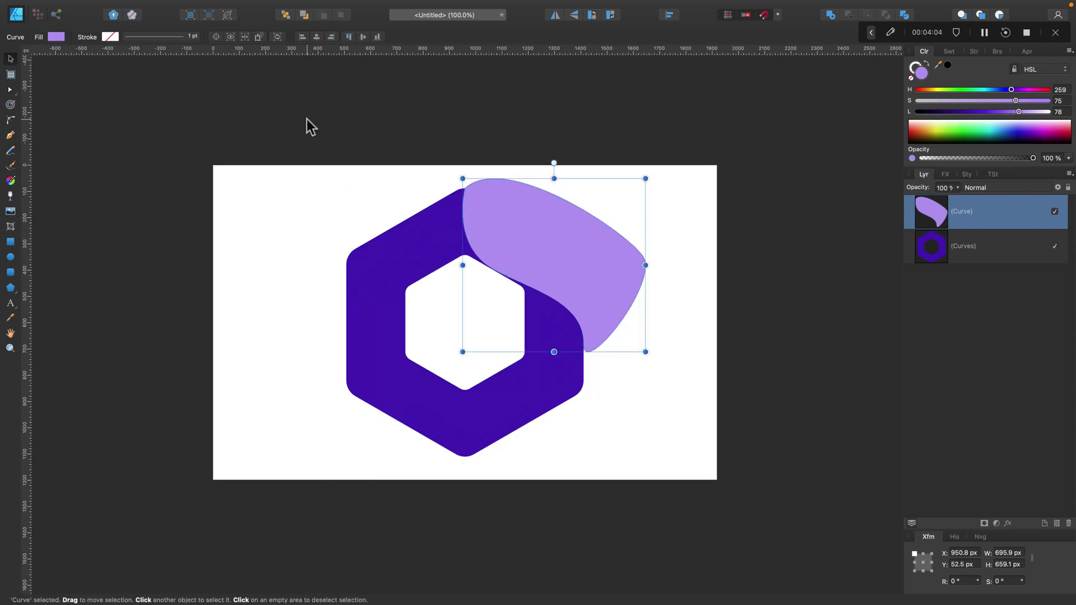
drag(291, 113, 703, 475)
mouse_move(560, 360)
mouse_down()
mouse_move(440, 355)
mouse_move(628, 368)
mouse_up()
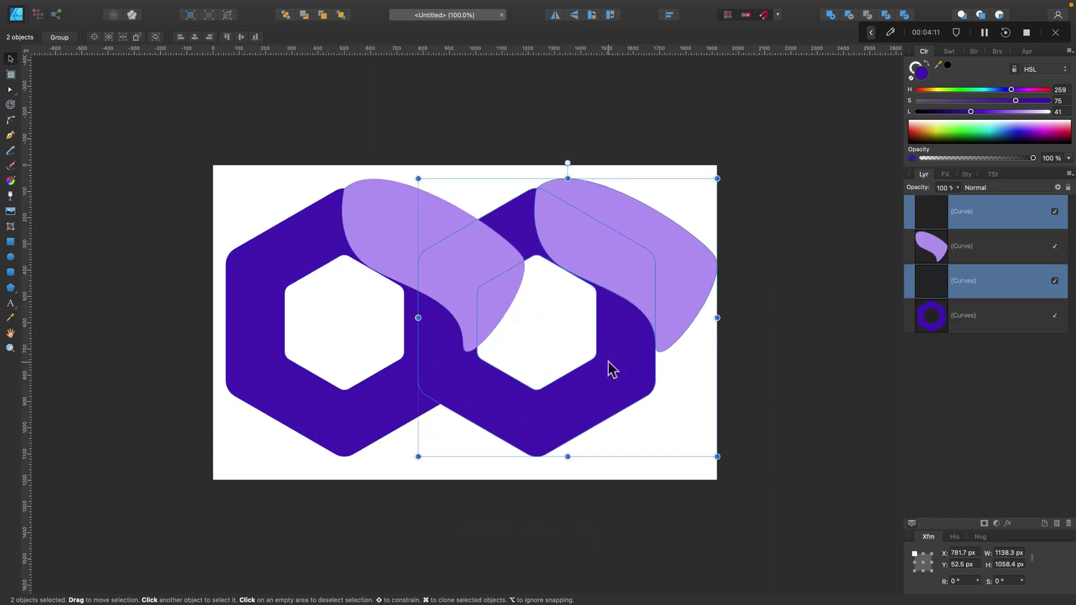
click(867, 15)
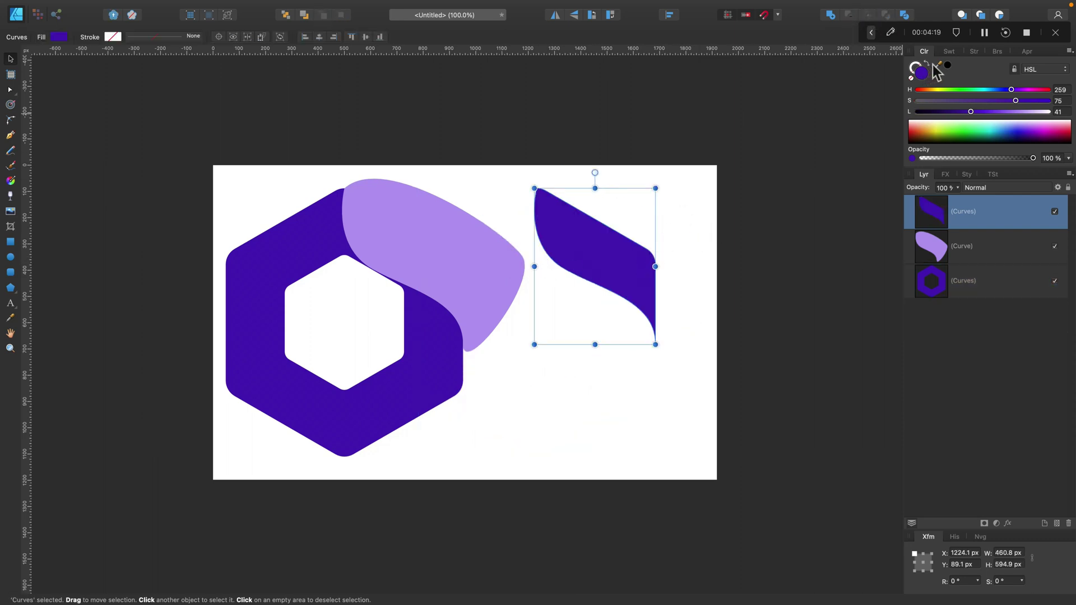
drag(1004, 114, 997, 114)
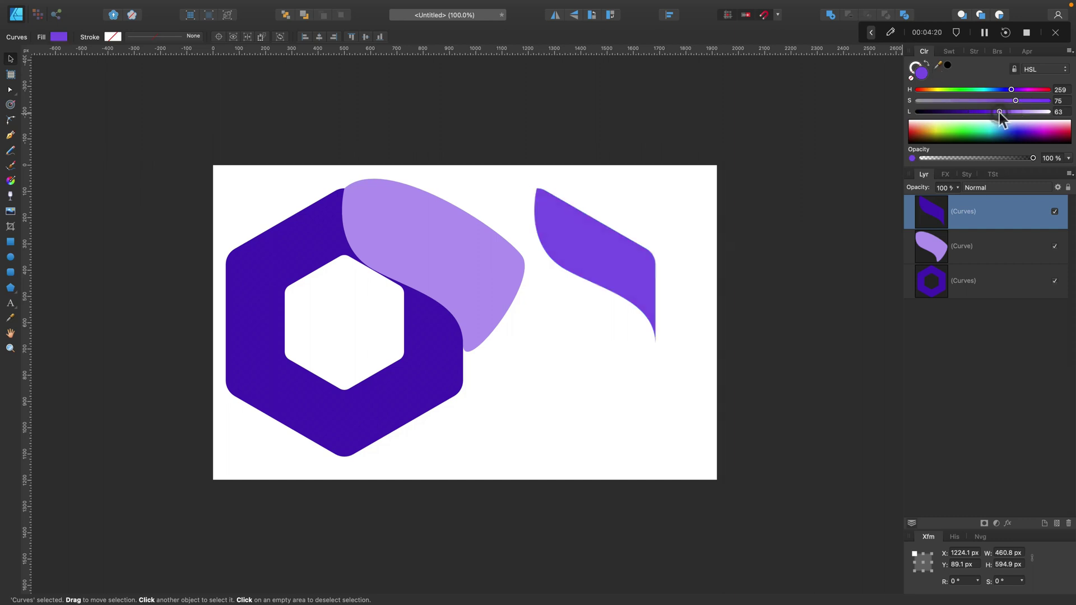
Delete the stray light purple curve and move the trimmed ribbon onto the ring's upper-right side
click(480, 238)
key(Delete)
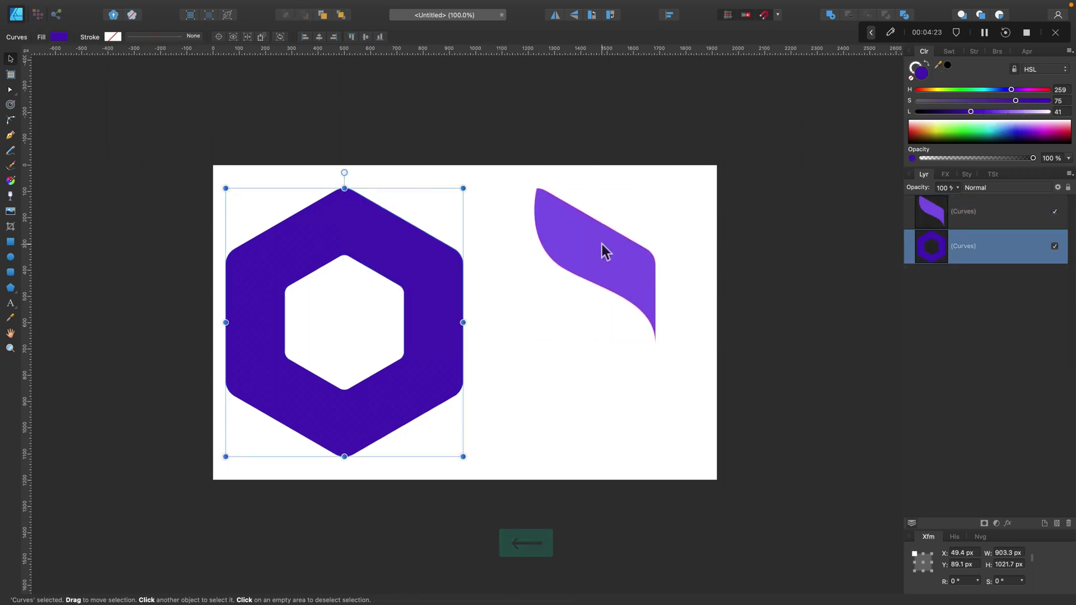
click(602, 246)
drag(625, 248, 516, 252)
shift+click(307, 258)
key(super+0)
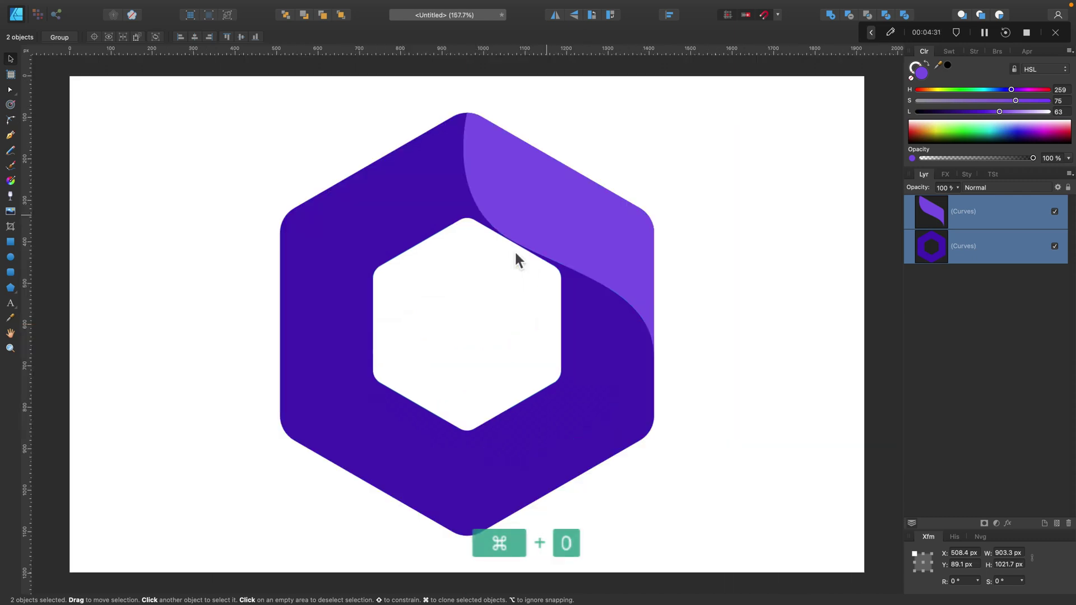
click(741, 245)
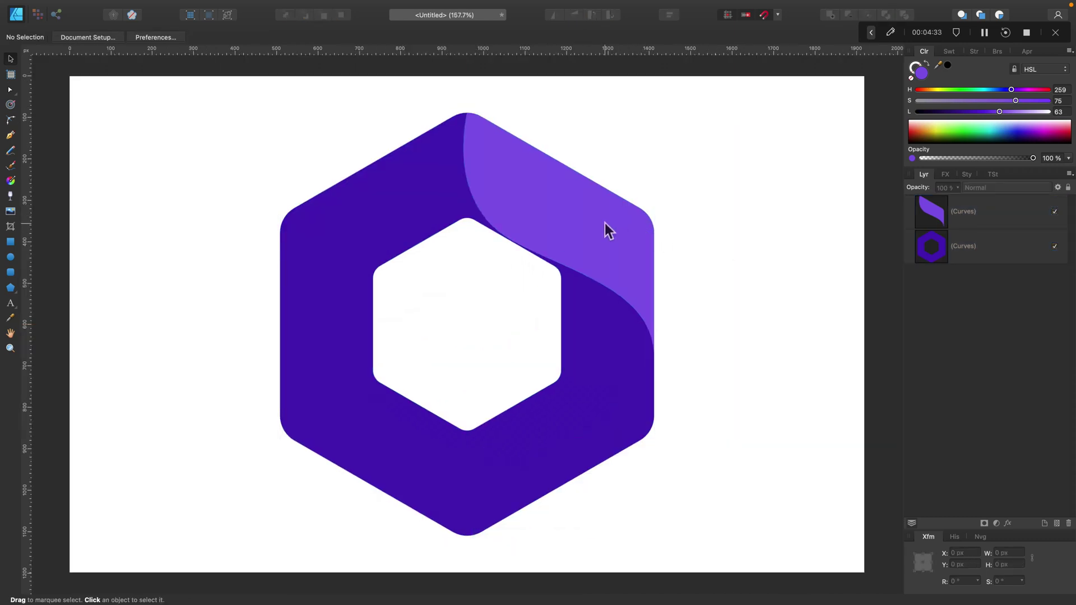
Drag the ribbon's inner node downward so its edge sweeps deeper around the inner hexagon's corner
click(604, 223)
click(11, 91)
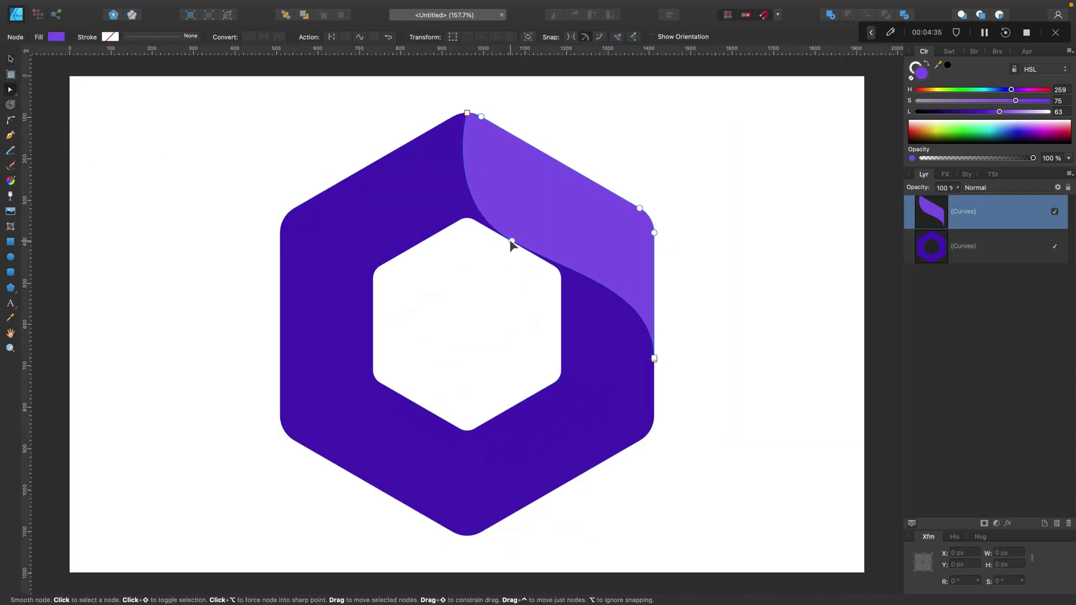
drag(510, 242, 503, 274)
click(11, 58)
click(691, 167)
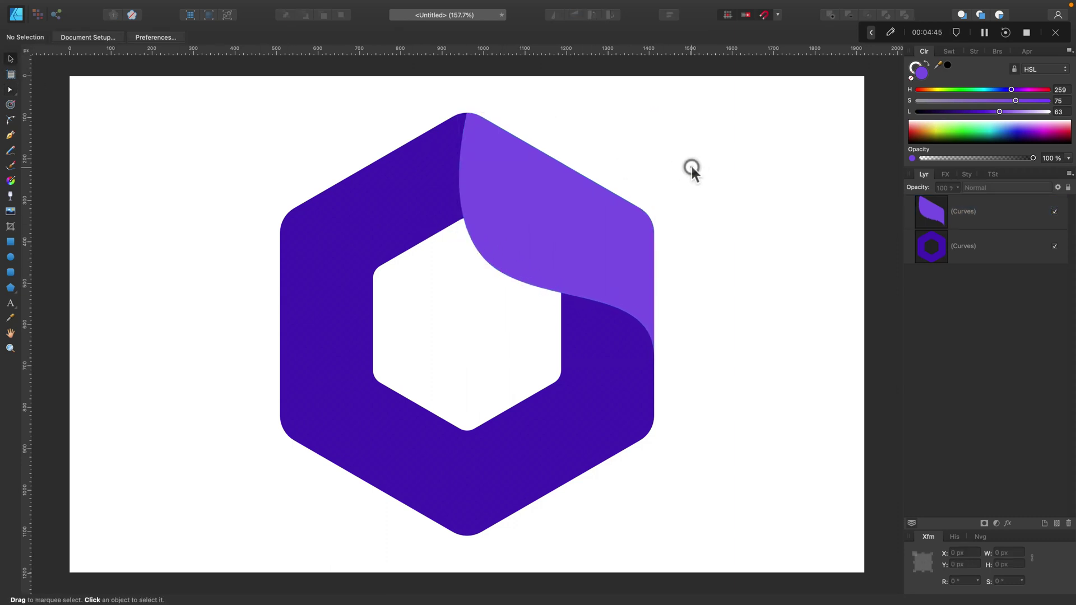
Paste a ribbon copy and rotate it 120° onto the ring's left side
click(577, 254)
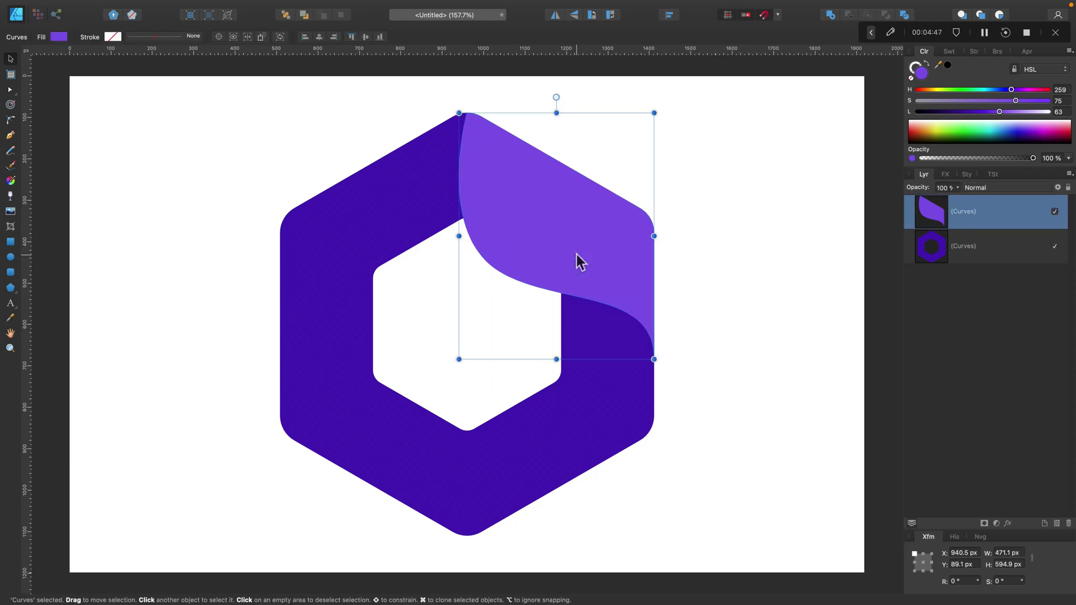
key(super+v)
click(570, 231)
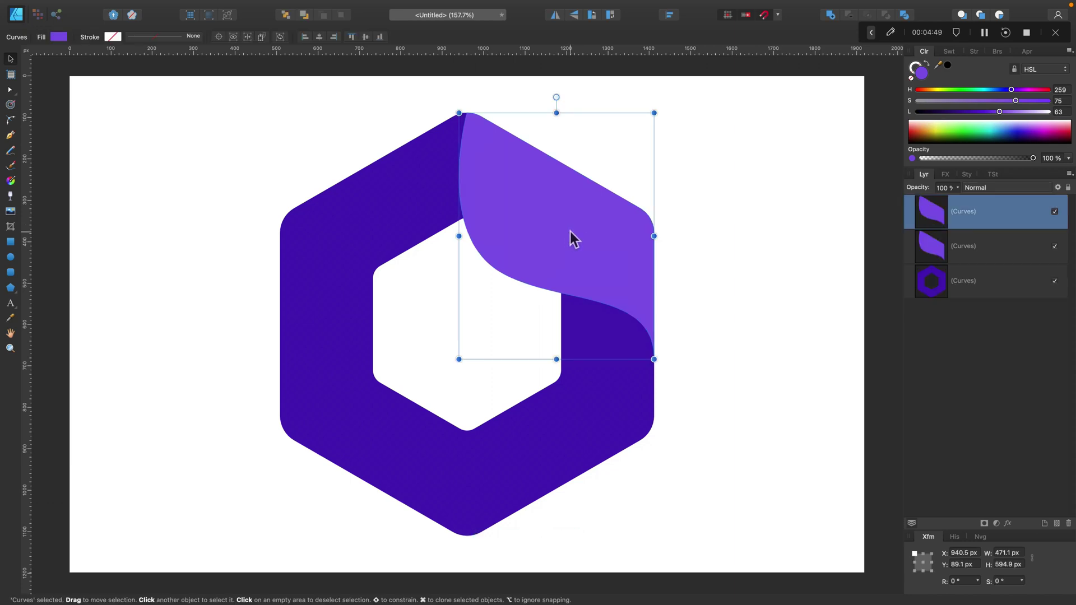
drag(570, 231, 442, 320)
drag(426, 186, 317, 321)
Nudge and snap the left ribbon copy until its edge lines up with the ring
click(230, 272)
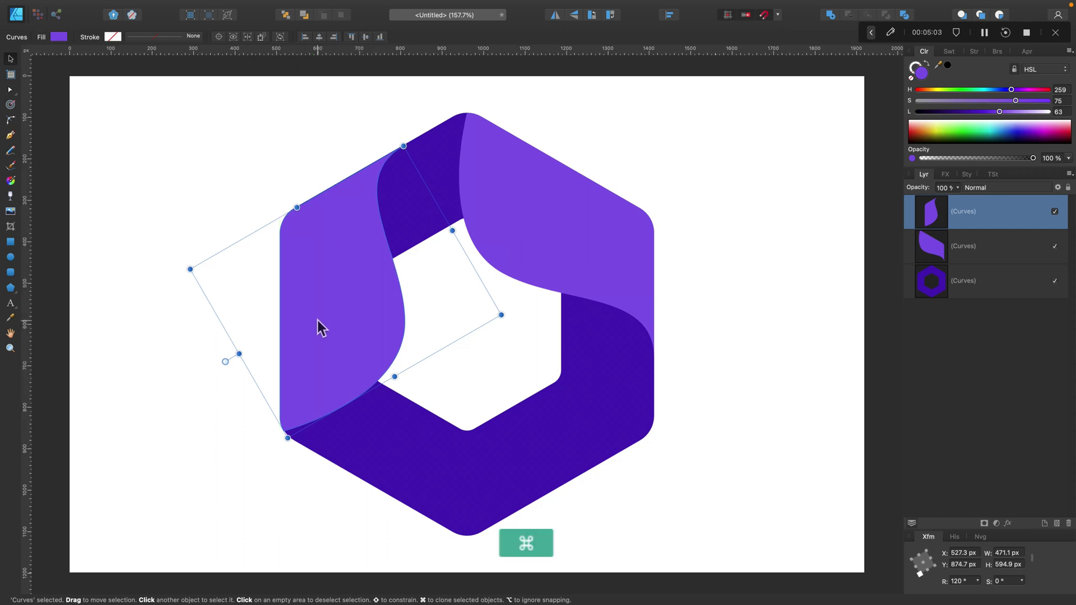
key(super+equal)
key(super+equal)
key(super+equal)
drag(250, 254, 435, 457)
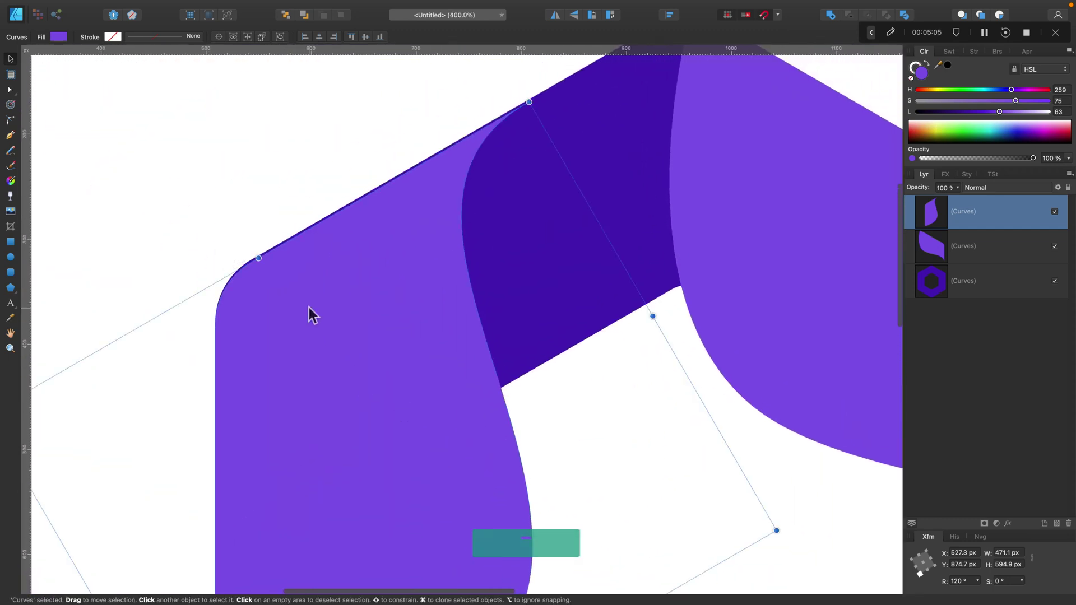
key(shift+Up)
drag(316, 344, 315, 348)
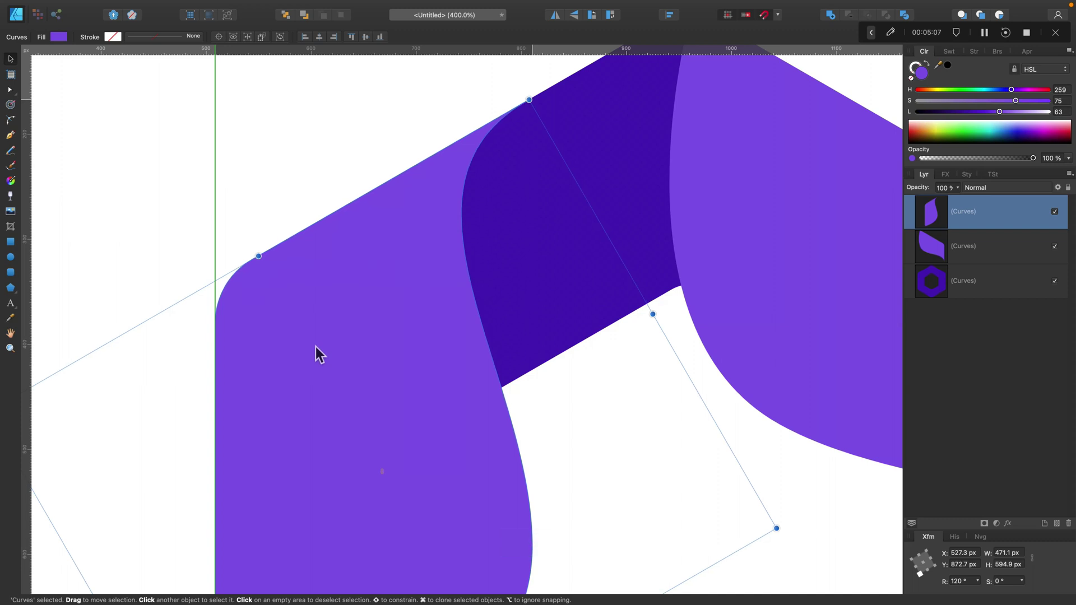
click(301, 184)
click(324, 282)
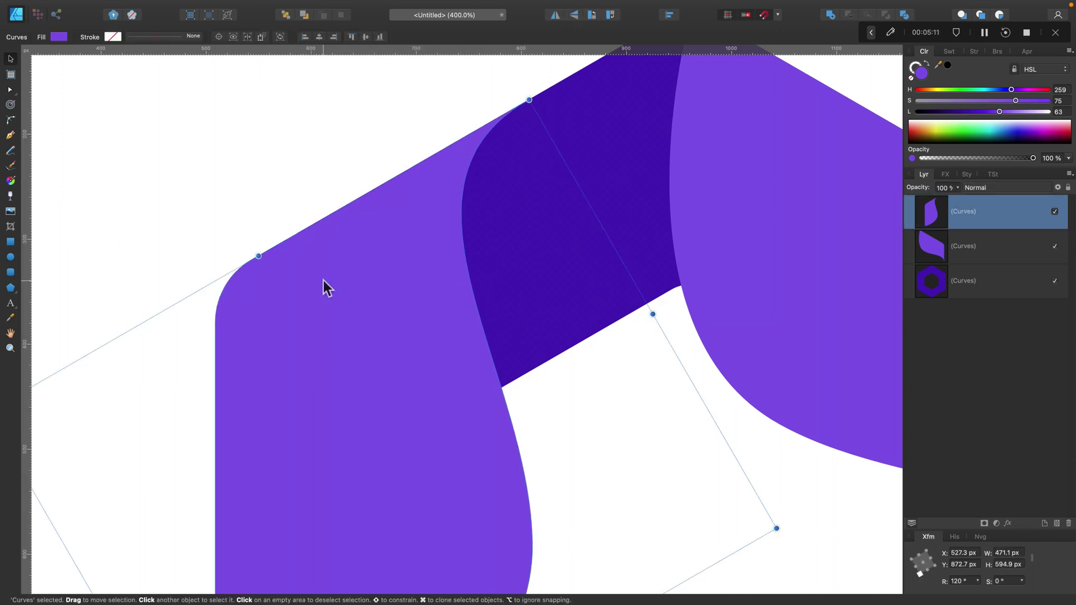
drag(324, 280, 327, 280)
click(320, 209)
click(331, 278)
click(621, 156)
drag(384, 406, 386, 407)
click(251, 163)
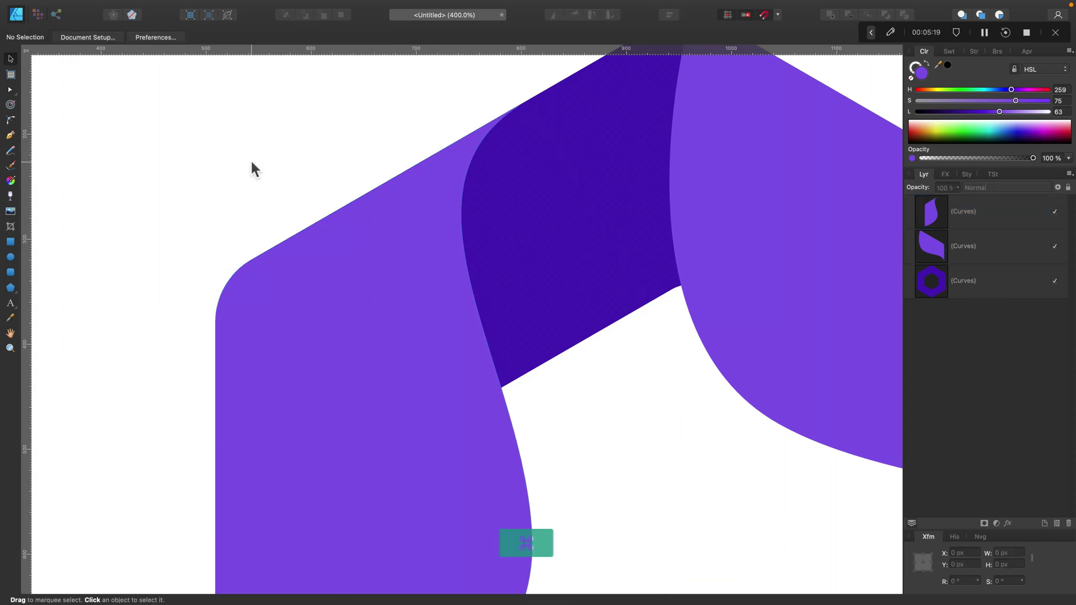
Paste another ribbon copy, rotate it −120° and fit it along the ring's bottom side
key(super+minus)
key(super+minus)
click(430, 351)
key(super+c)
key(super+v)
drag(446, 383, 529, 442)
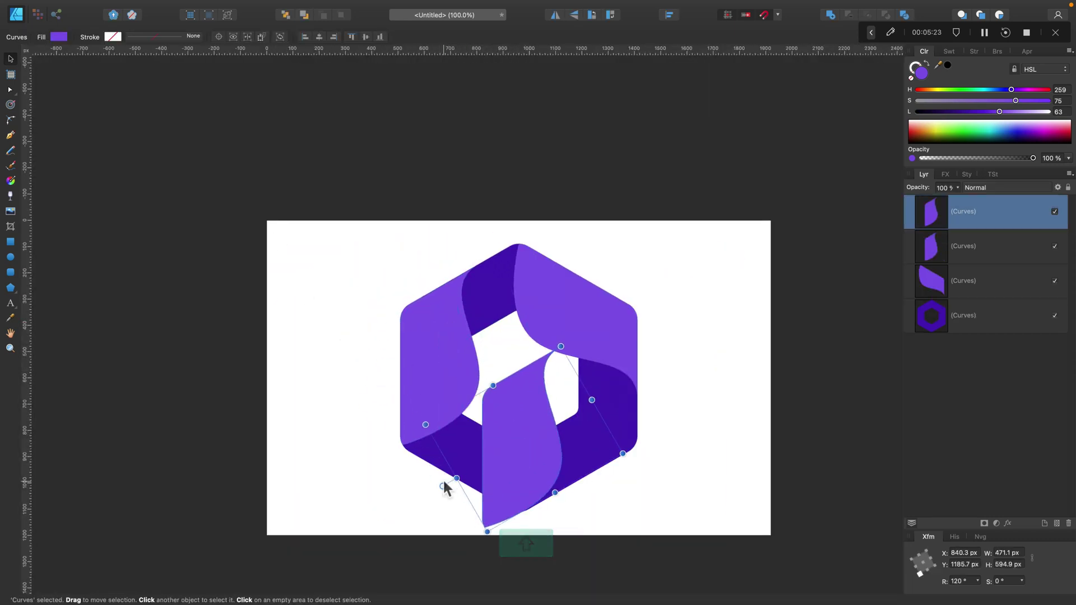
drag(442, 485, 617, 482)
drag(526, 462, 540, 480)
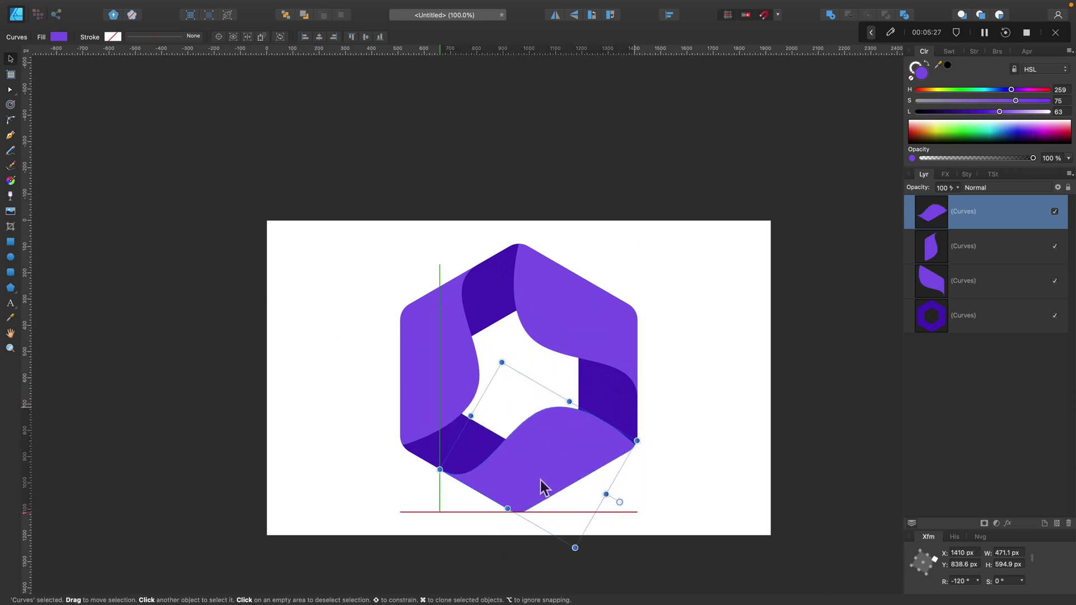
Select all four logo shapes and give them a radial gradient fill
click(678, 423)
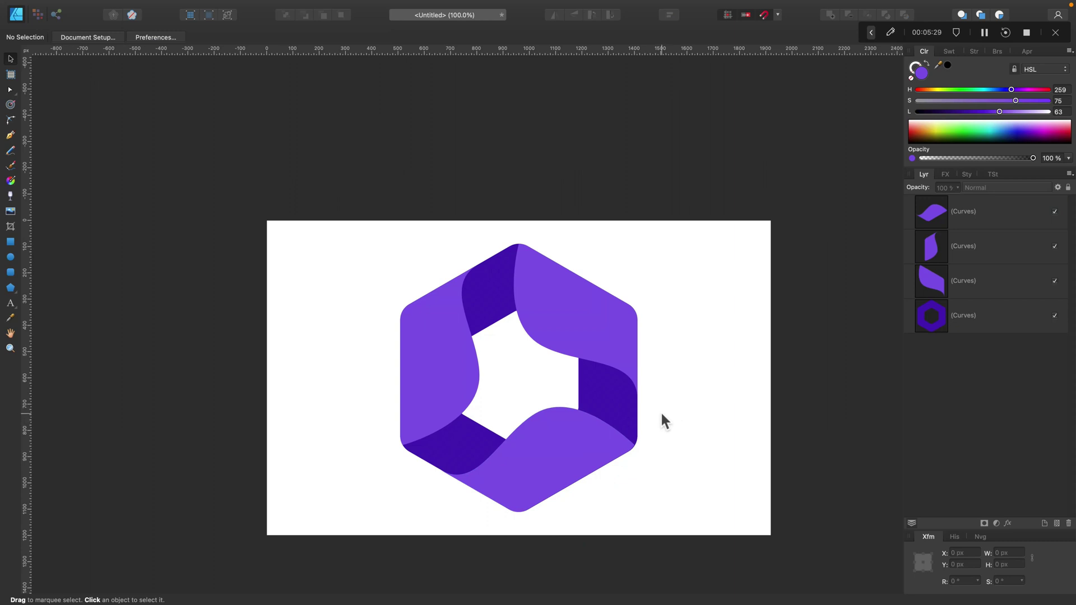
key(space)
drag(644, 484, 611, 461)
key(super+0)
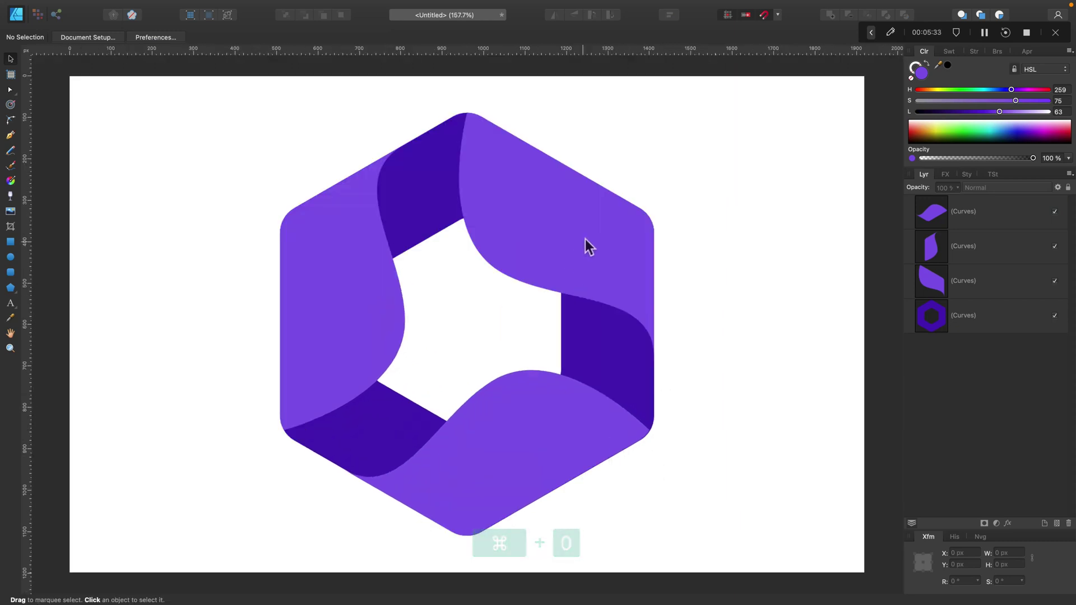
drag(770, 94, 216, 556)
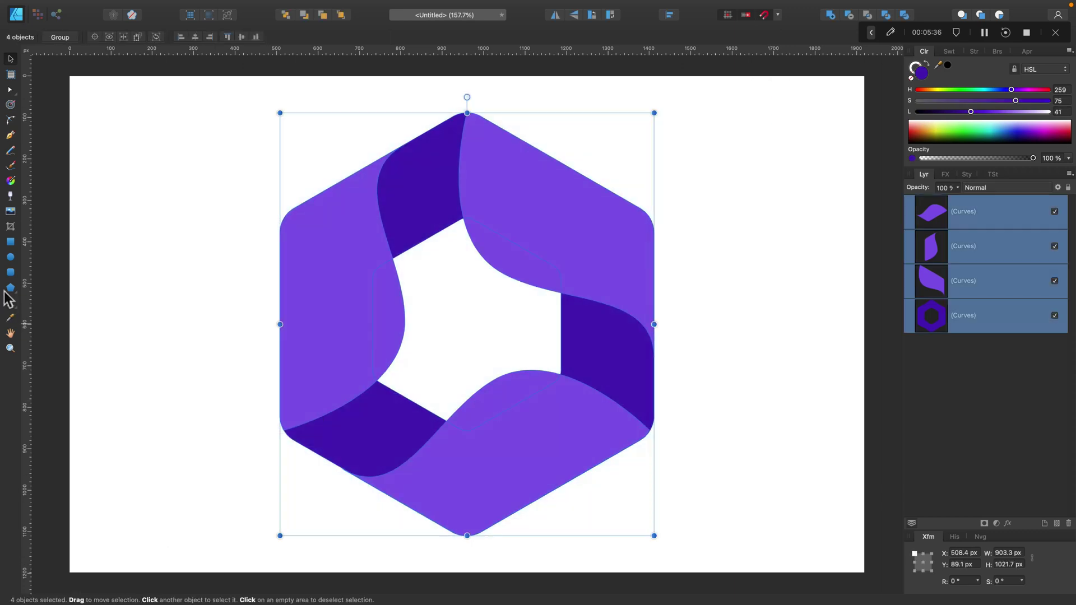
click(11, 180)
drag(466, 251, 473, 538)
click(143, 38)
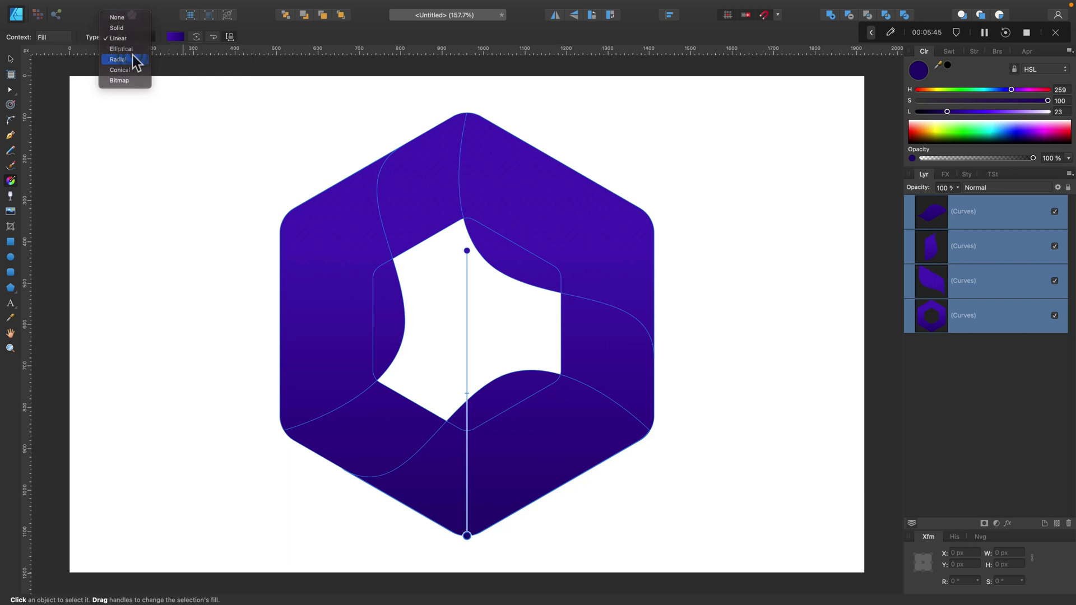
click(136, 60)
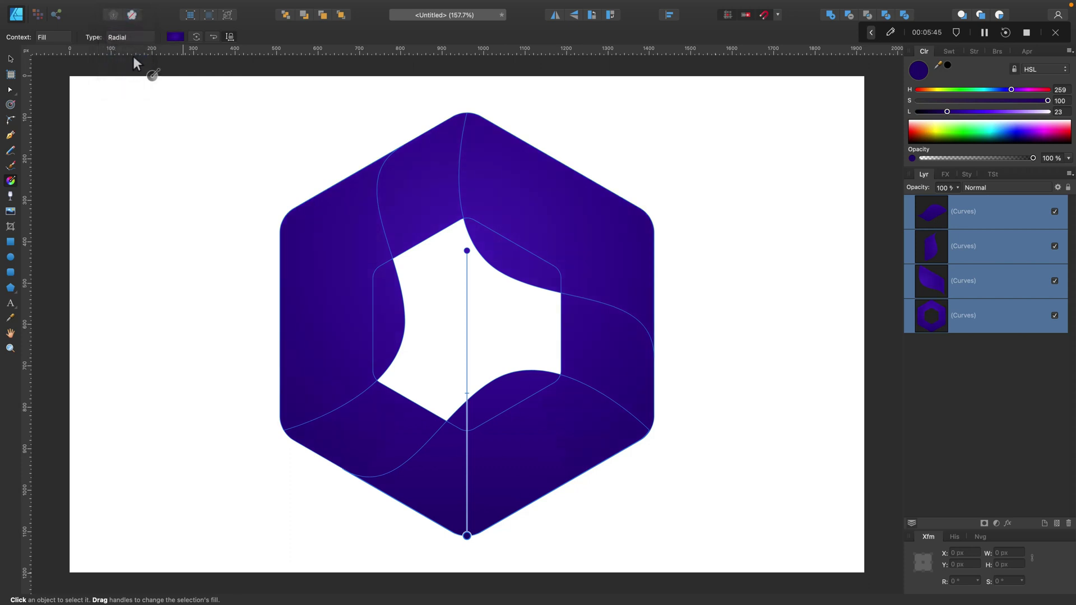
Turn the gradient's start stop pink-magenta and adjust the gradient midpoint
click(175, 37)
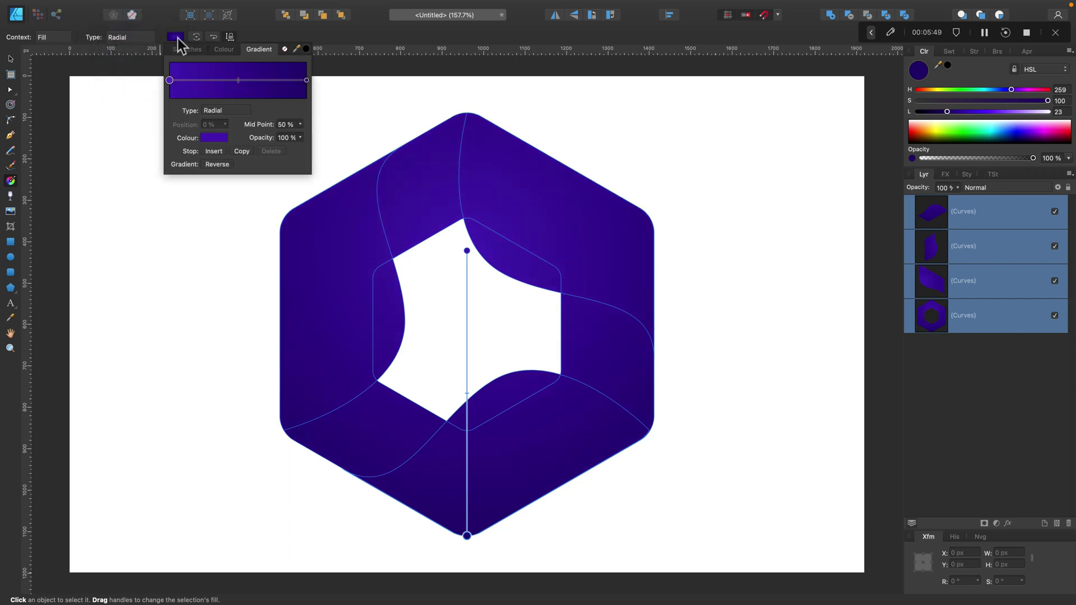
click(306, 80)
click(214, 138)
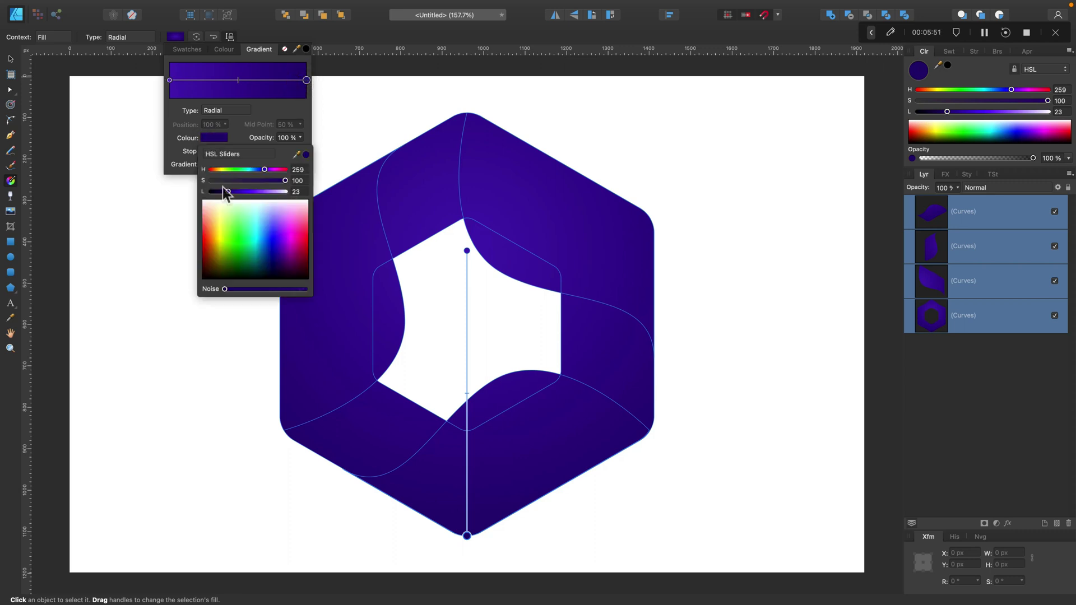
click(169, 80)
click(212, 140)
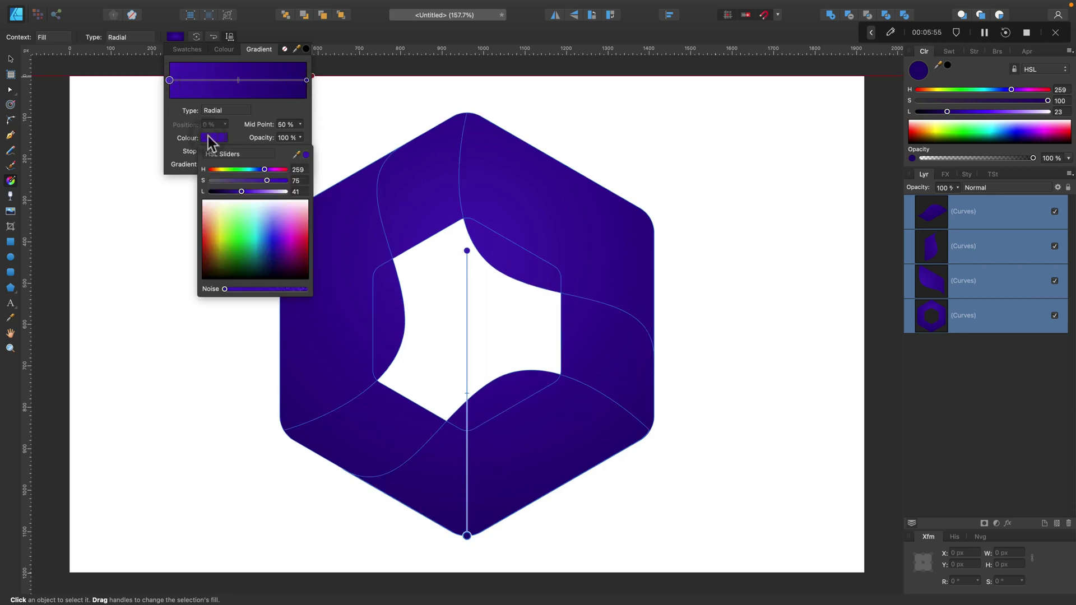
drag(268, 170, 254, 194)
click(275, 181)
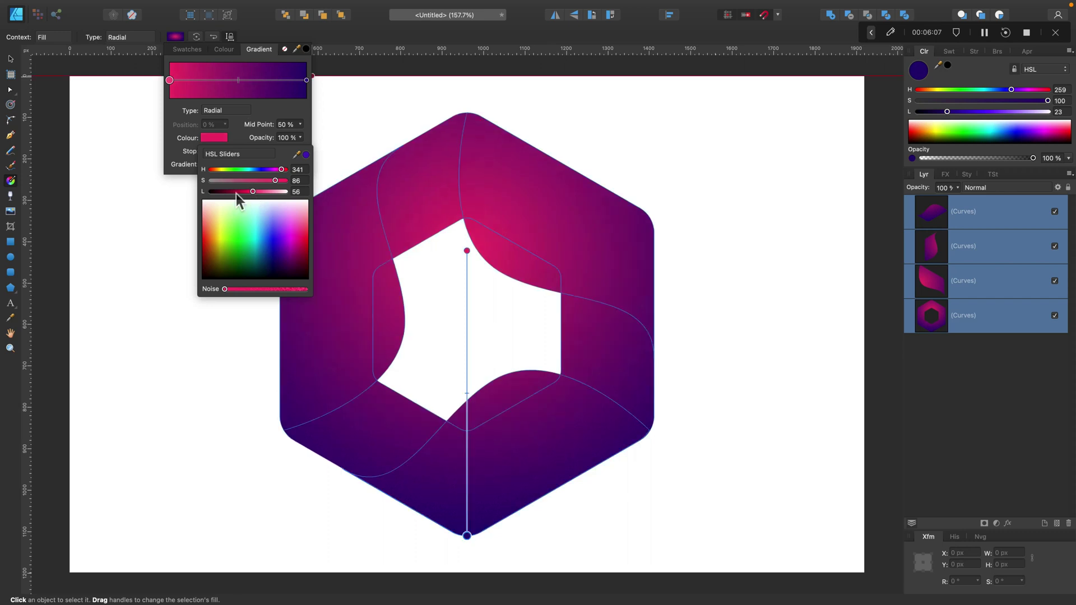
mouse_move(238, 81)
mouse_down()
mouse_move(251, 82)
mouse_move(239, 82)
mouse_up()
Select the hexagon ring and shift its gradient start colour to a darker purple
click(12, 58)
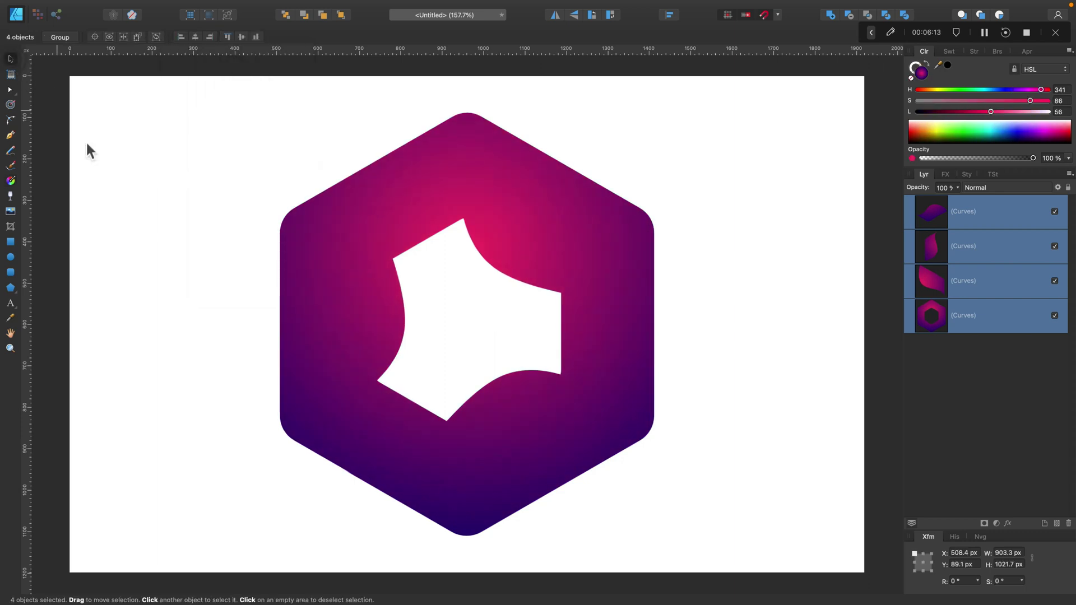
click(339, 122)
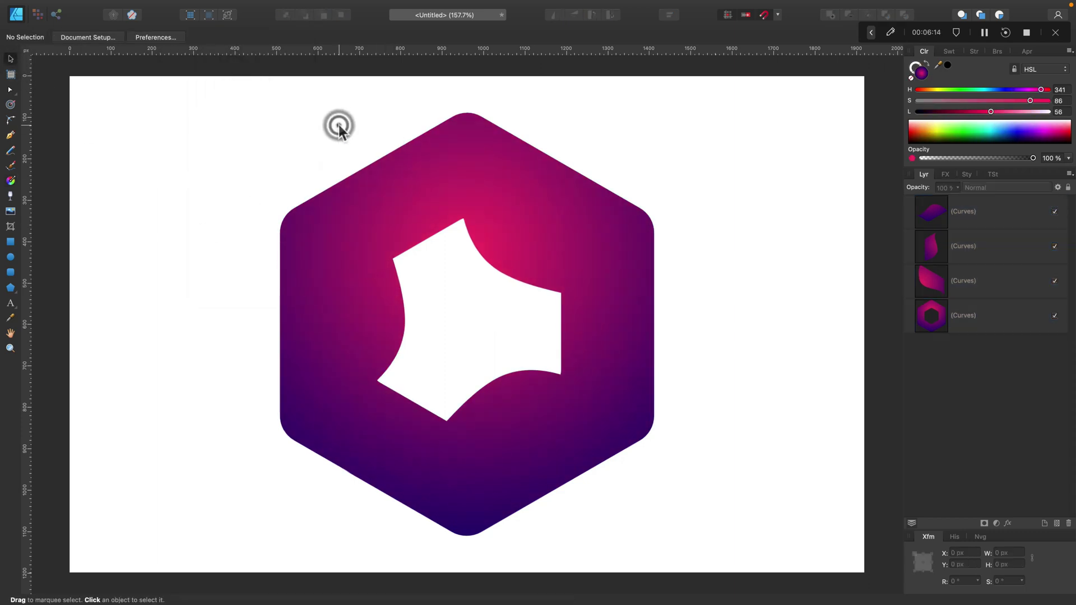
click(422, 241)
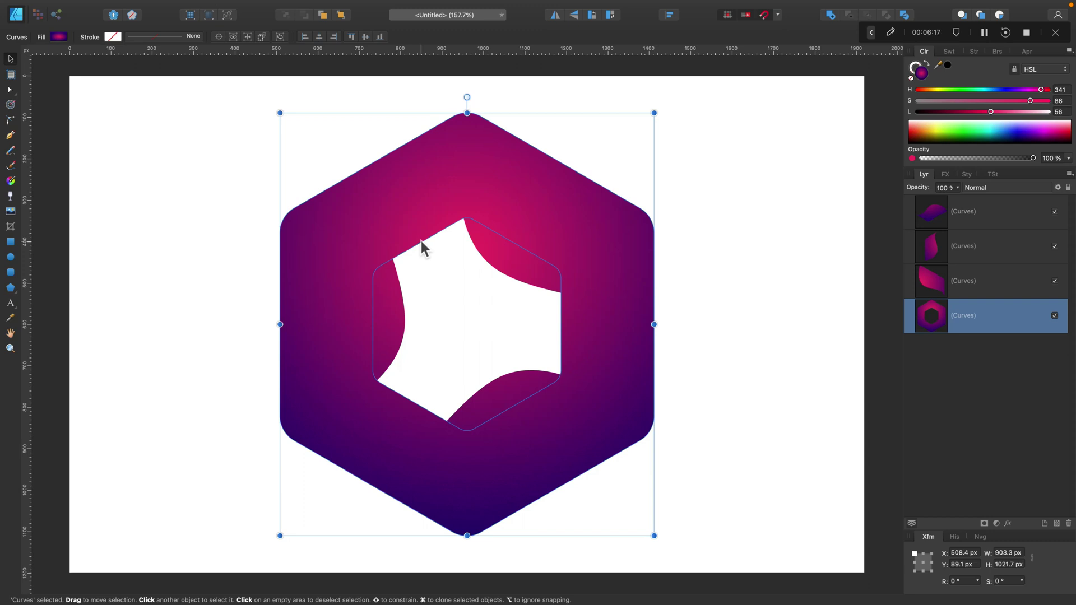
click(59, 37)
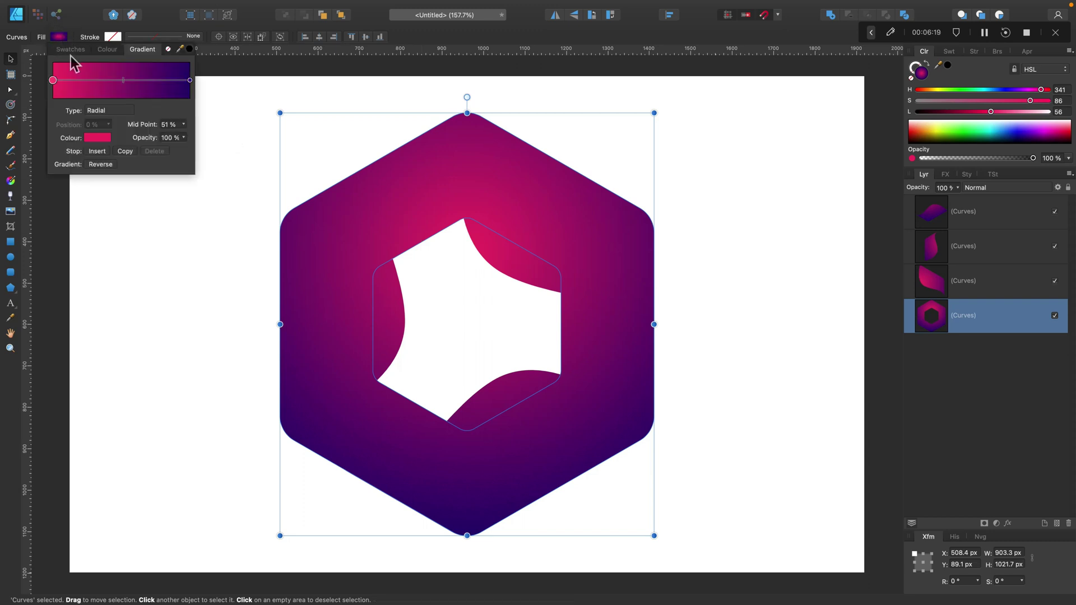
click(99, 138)
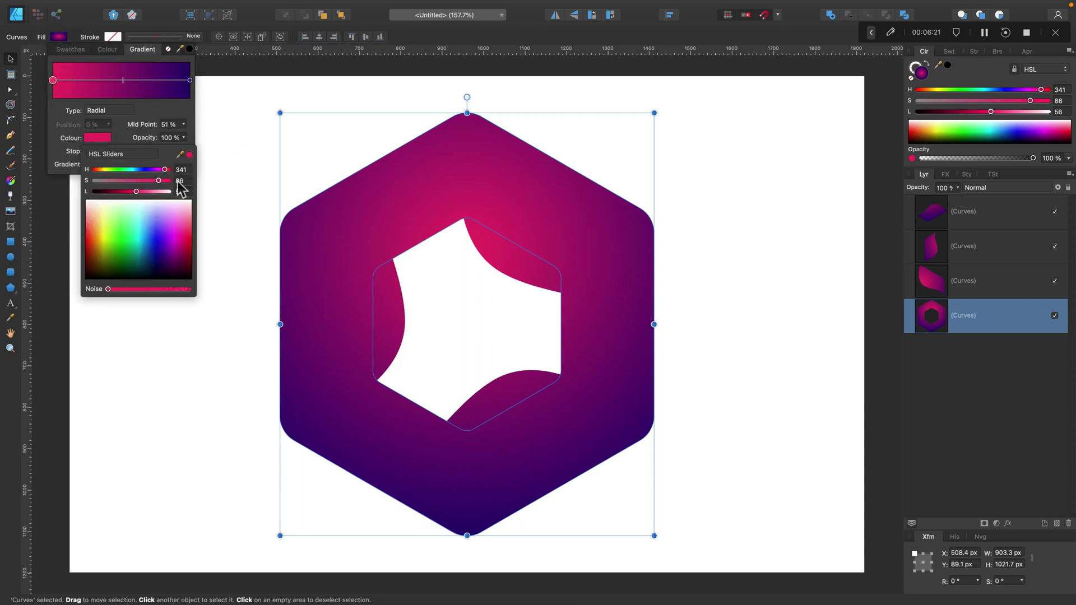
drag(163, 170, 150, 176)
click(126, 191)
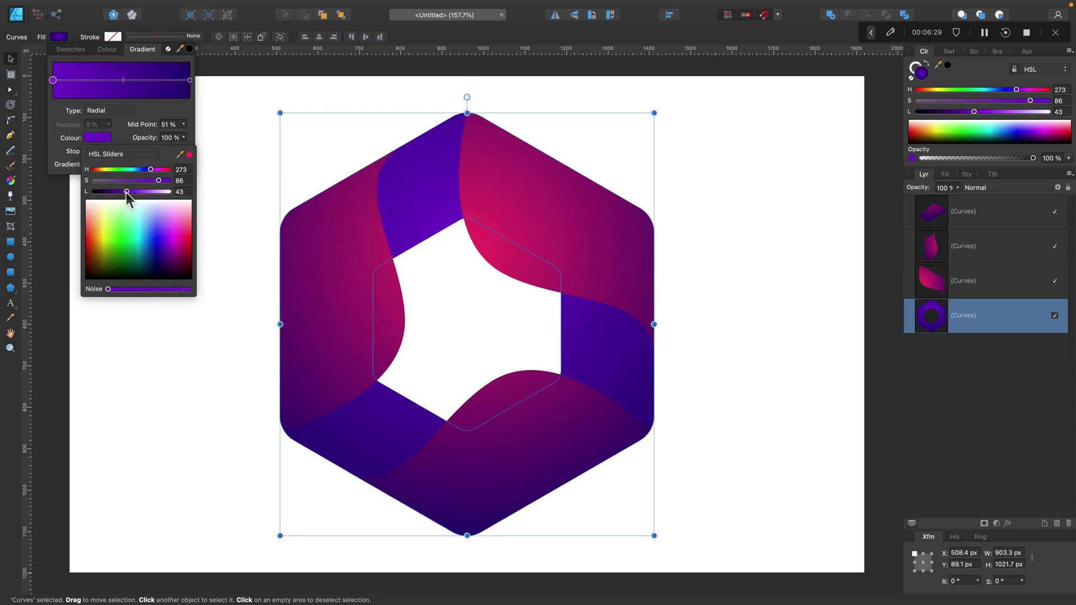
Darken the ring gradient's end stop from L 23 to 19
click(190, 80)
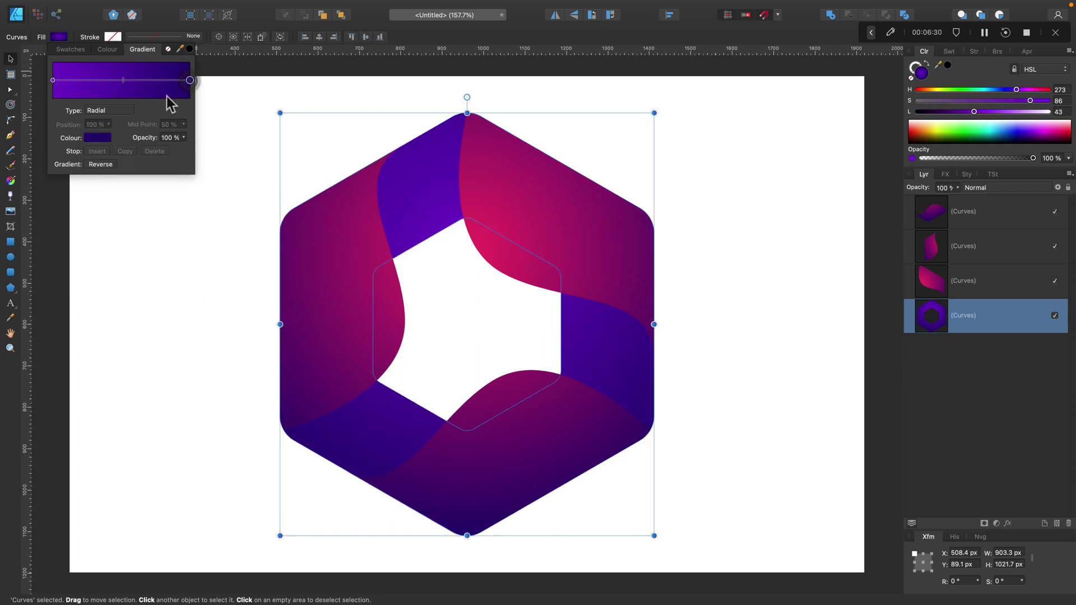
click(97, 138)
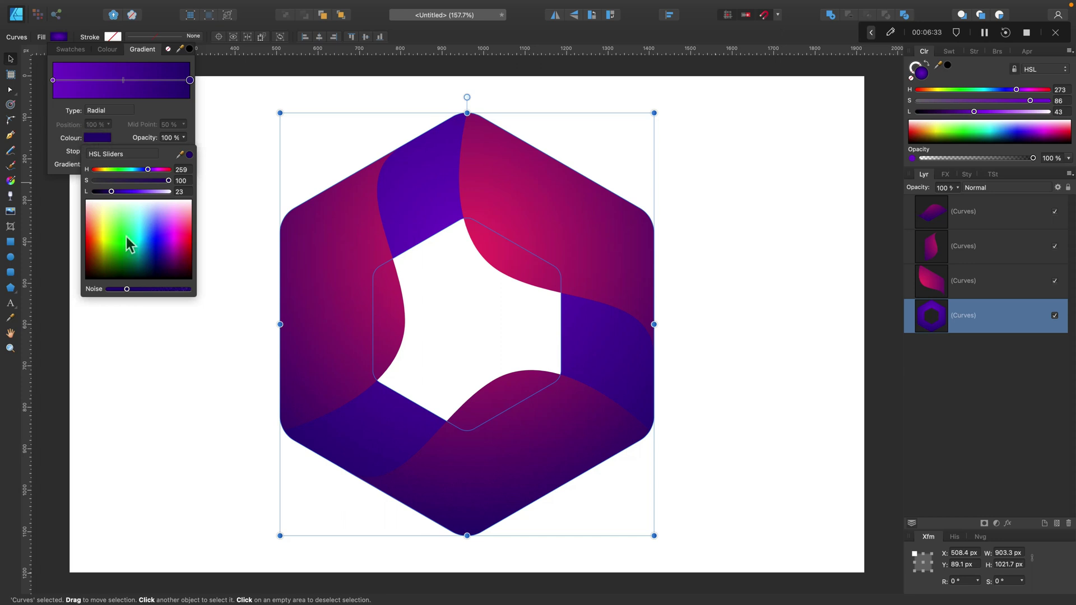
drag(112, 193, 110, 193)
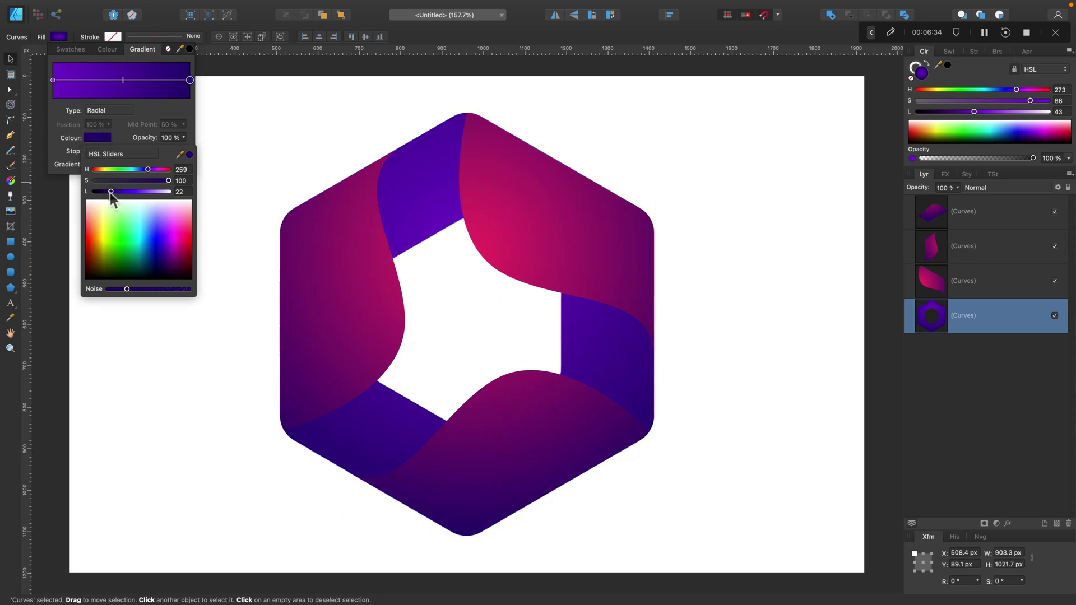
click(143, 289)
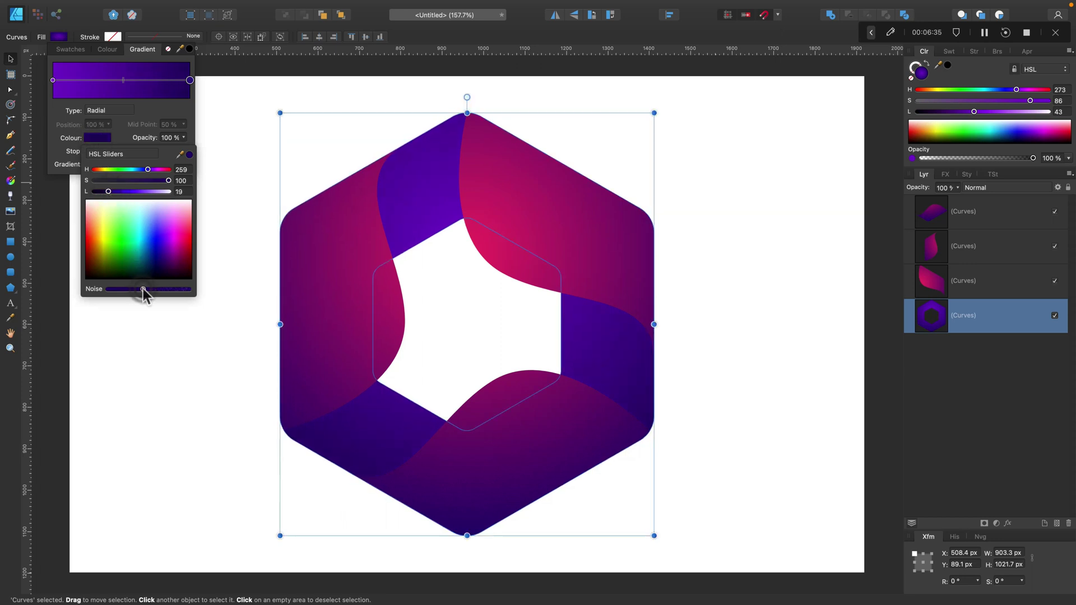
click(13, 60)
click(208, 159)
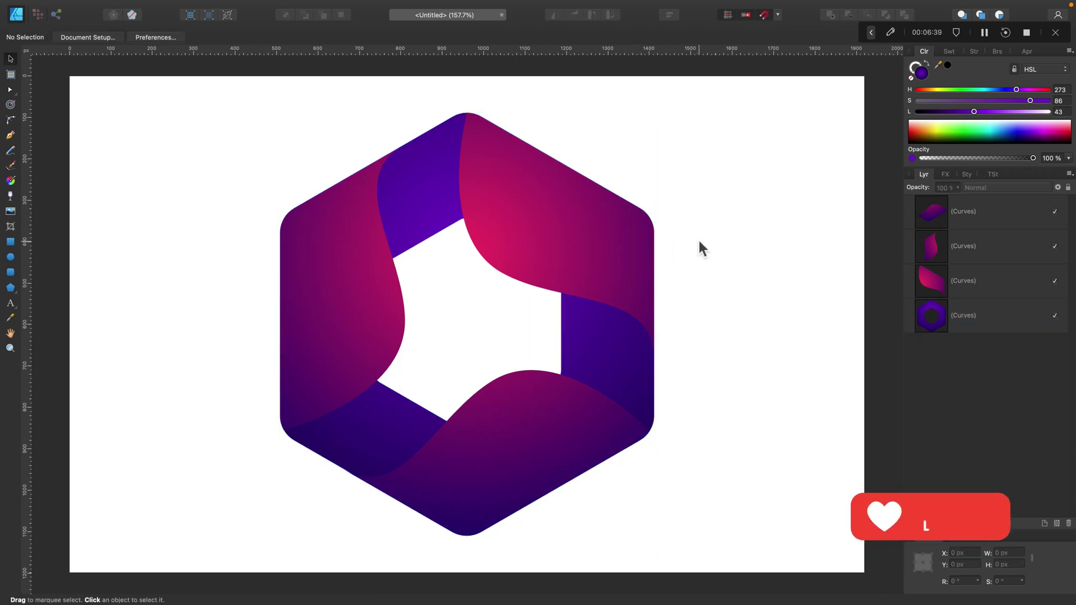
Group the hexagon ring and its three ribbon curves into one group
key(super+minus)
drag(640, 178, 275, 482)
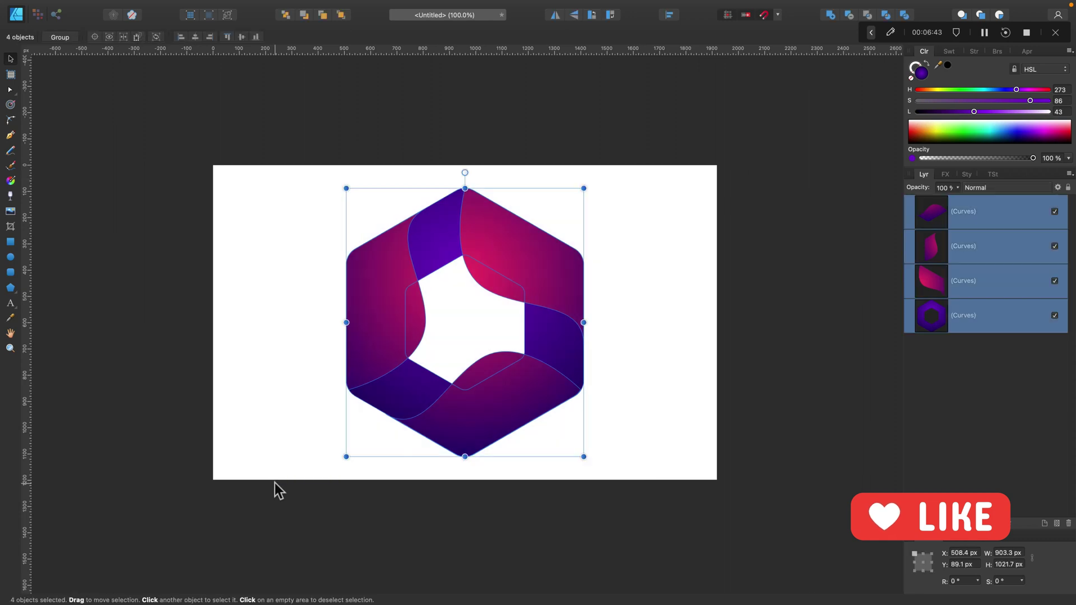
right_click(1011, 217)
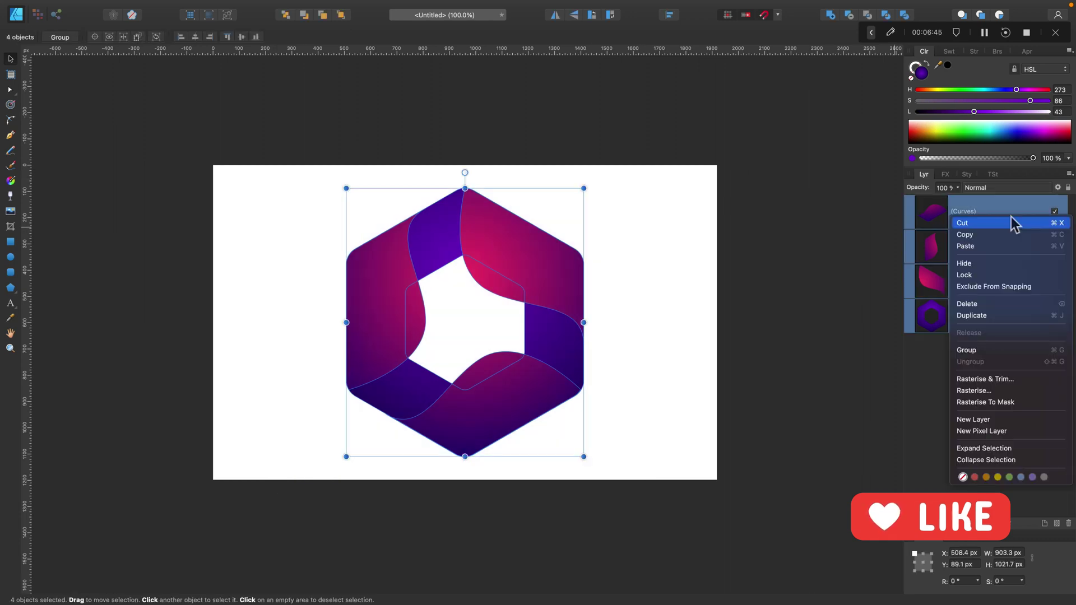
click(999, 351)
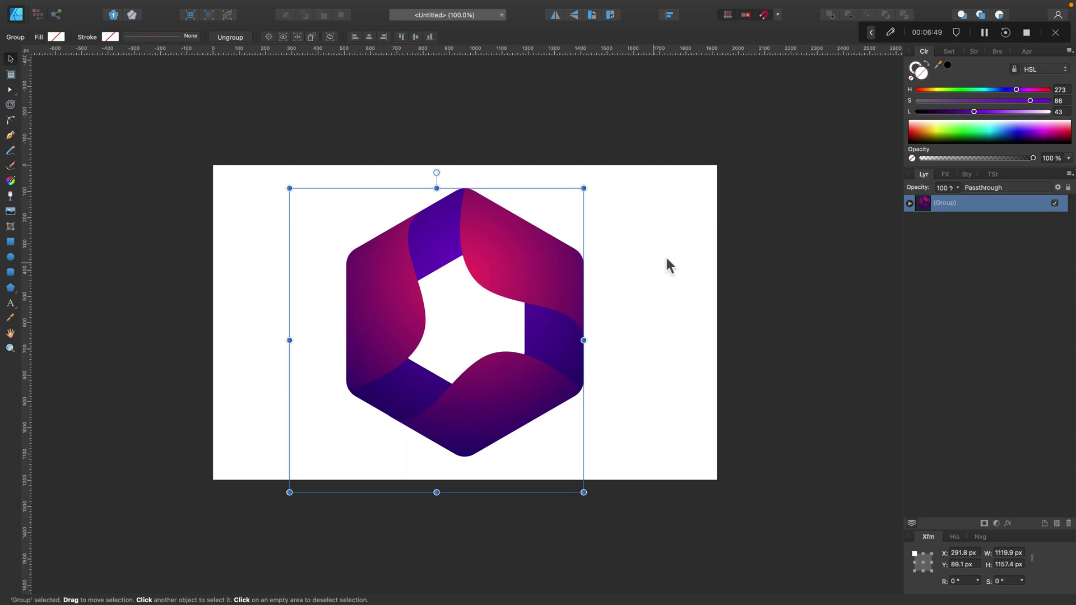
Check the group's four shapes in the Layers panel, then deselect and fit the page to the window
click(908, 203)
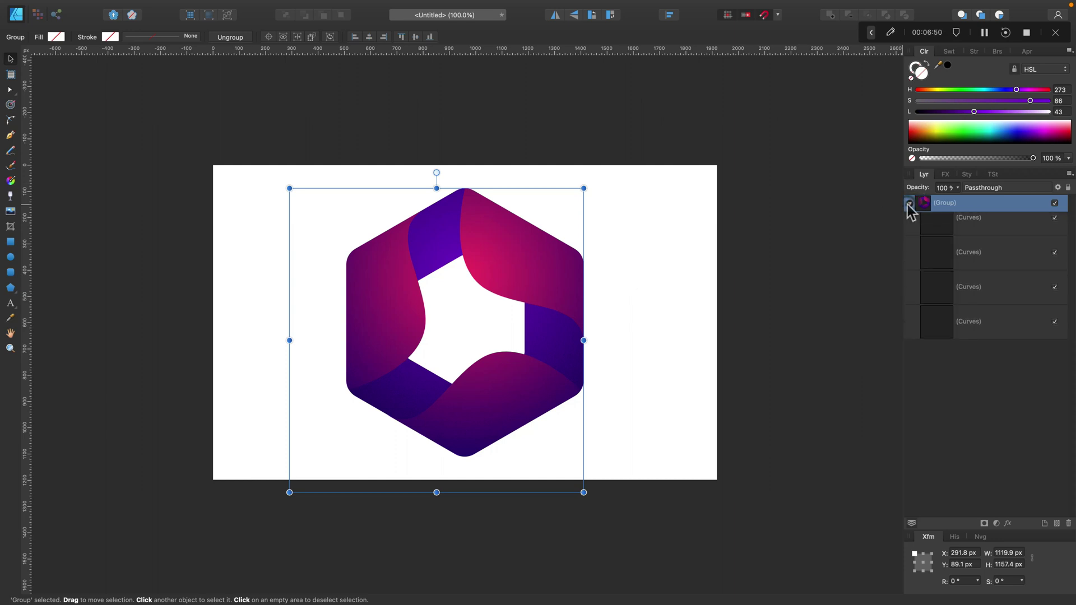
click(1007, 250)
click(1010, 240)
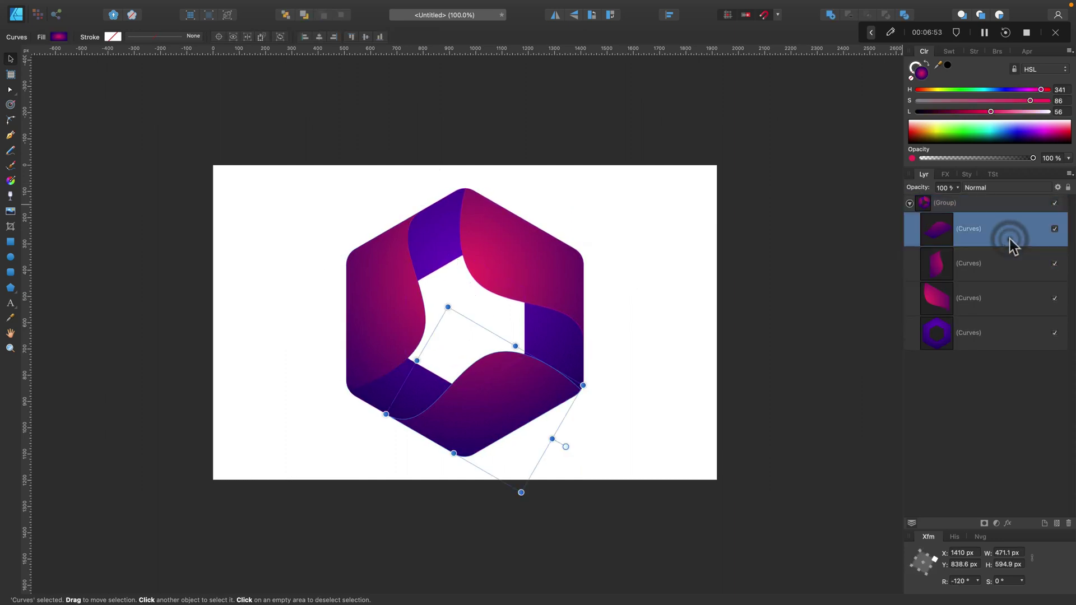
click(1004, 298)
click(1003, 344)
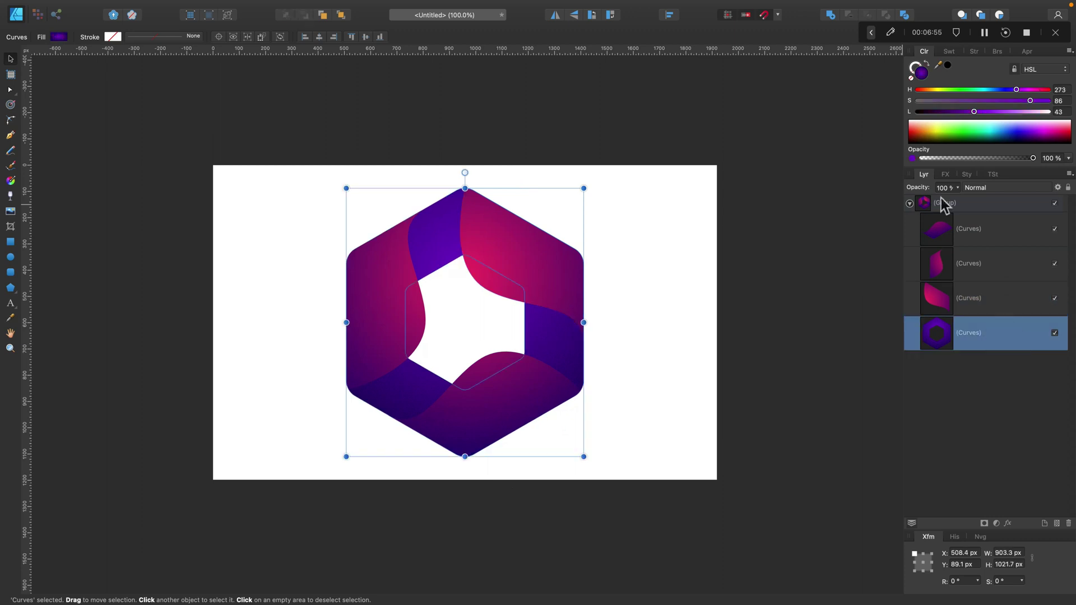
click(909, 203)
click(627, 119)
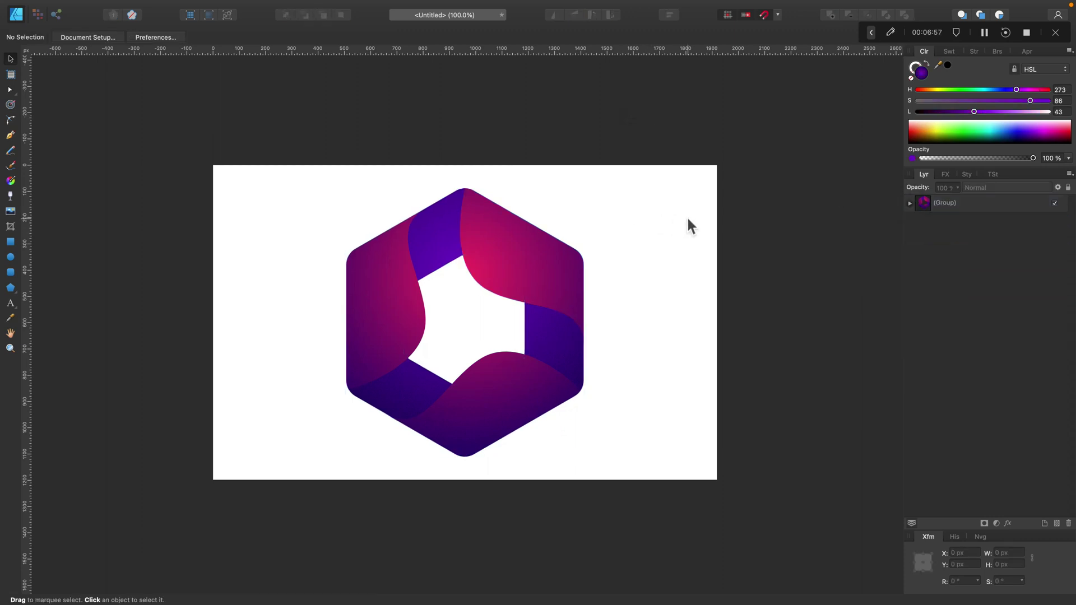
key(super+0)
click(801, 183)
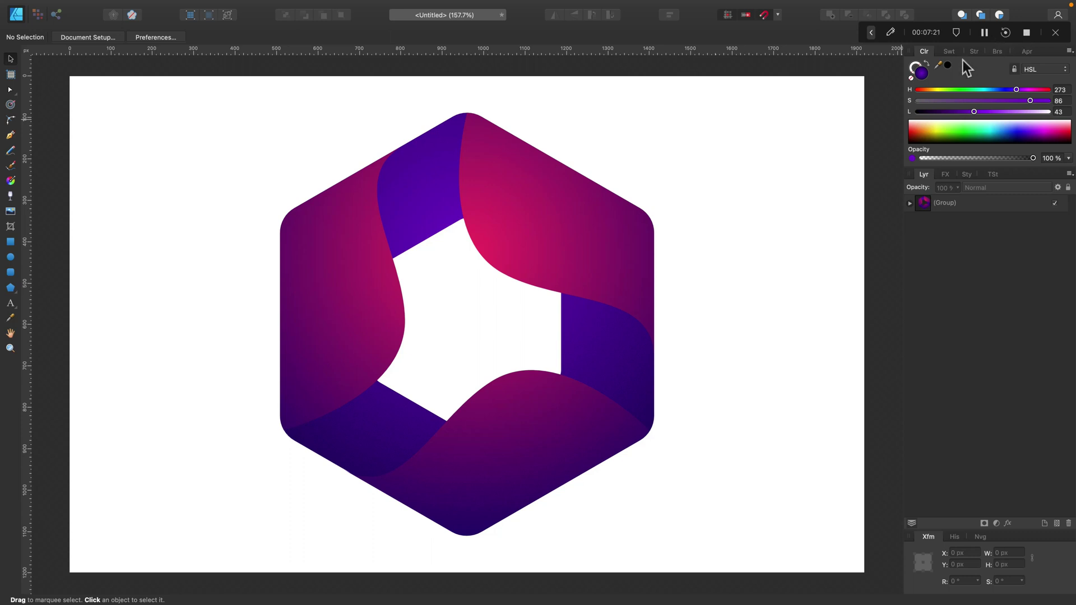
Ungroup the logo and recolour the ribbons blue (top-right), yellow (left) and red (bottom)
click(598, 203)
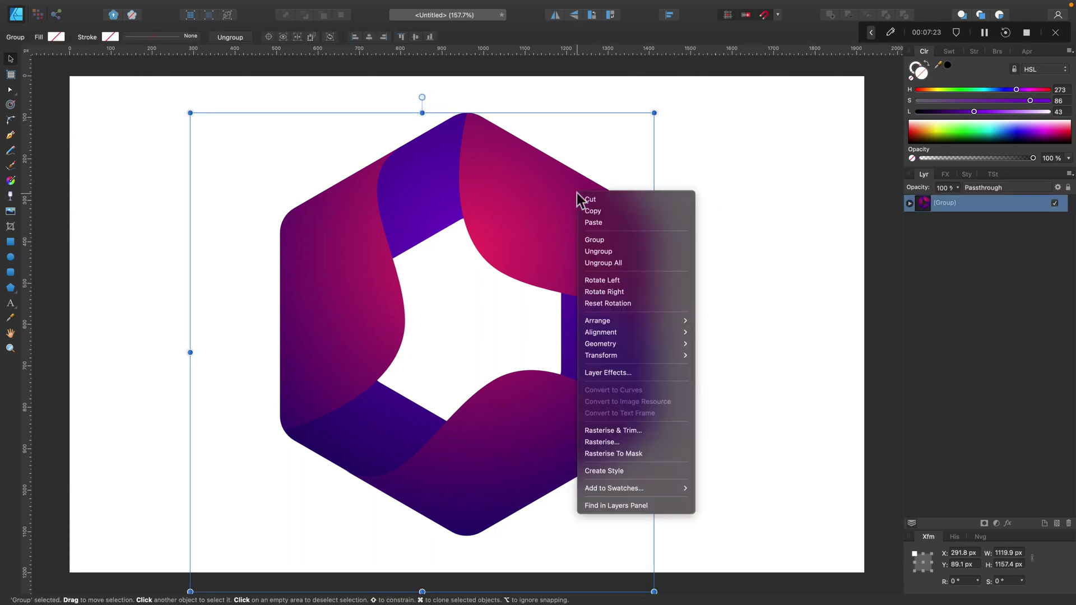
right_click(578, 192)
click(628, 251)
click(607, 216)
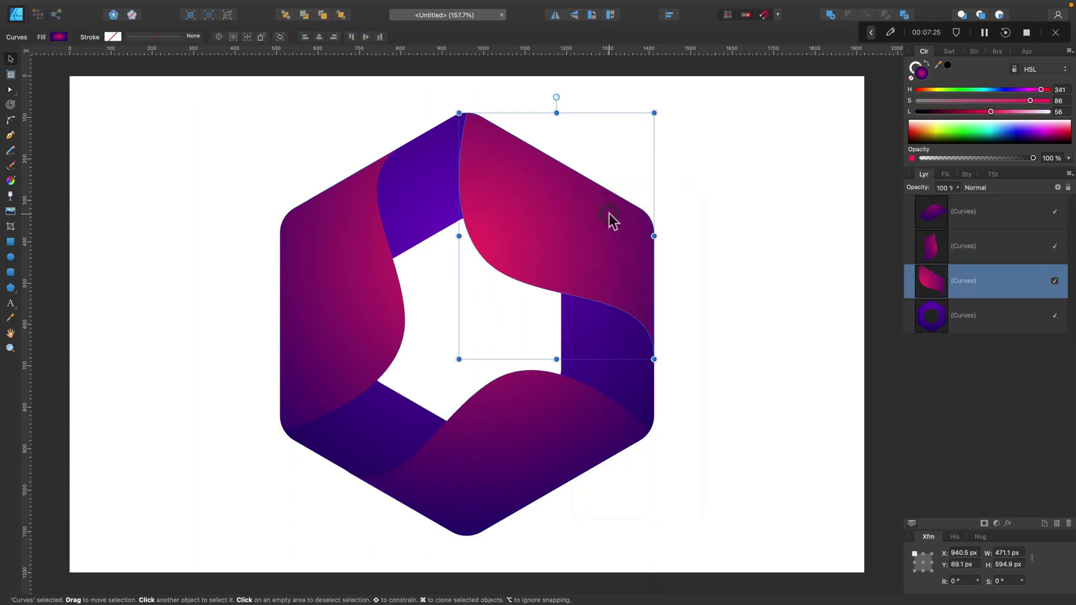
click(1000, 90)
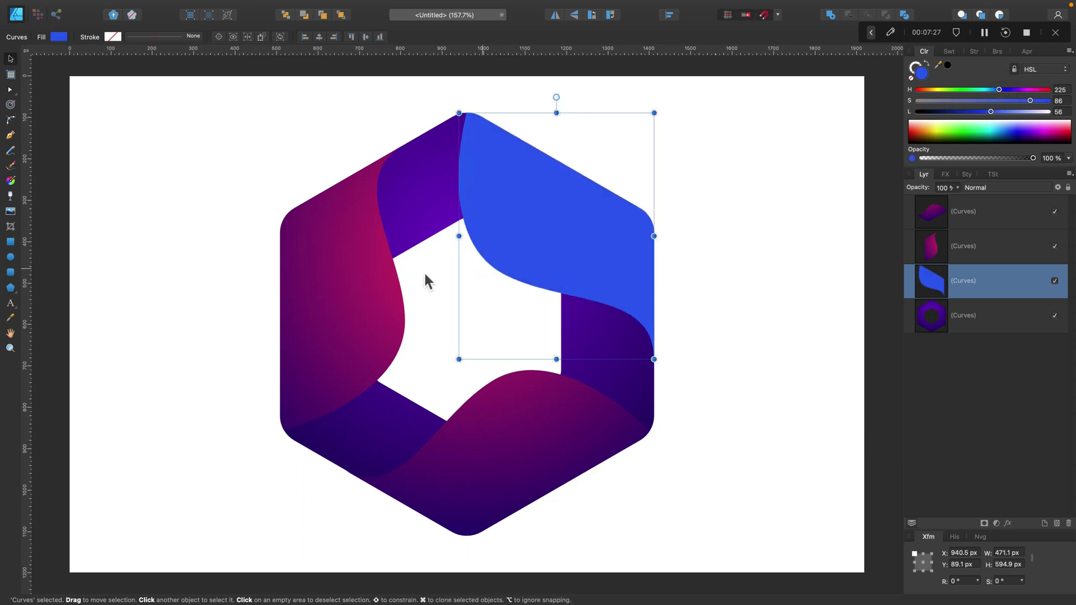
click(395, 275)
click(933, 91)
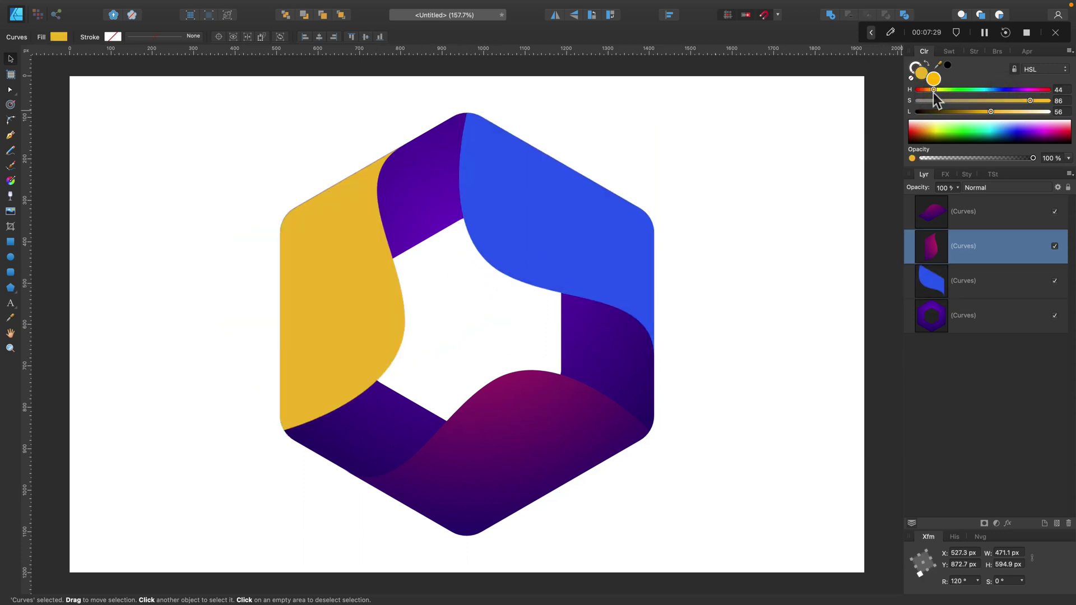
click(523, 448)
drag(923, 90, 920, 89)
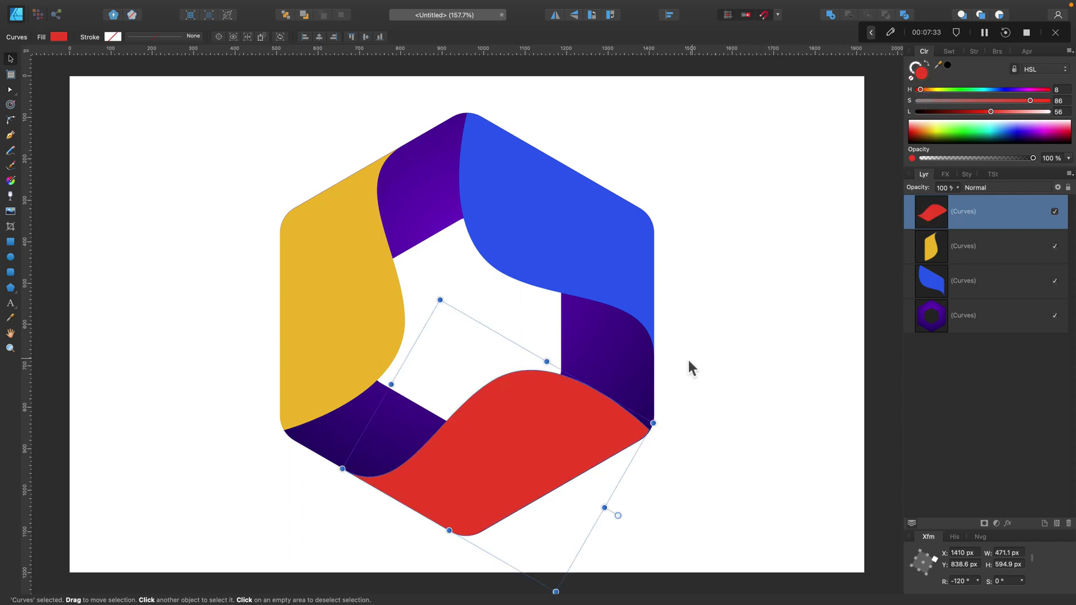
Colour the hexagon ring with the sampled blue, shifted to a duller, darker indigo
click(650, 380)
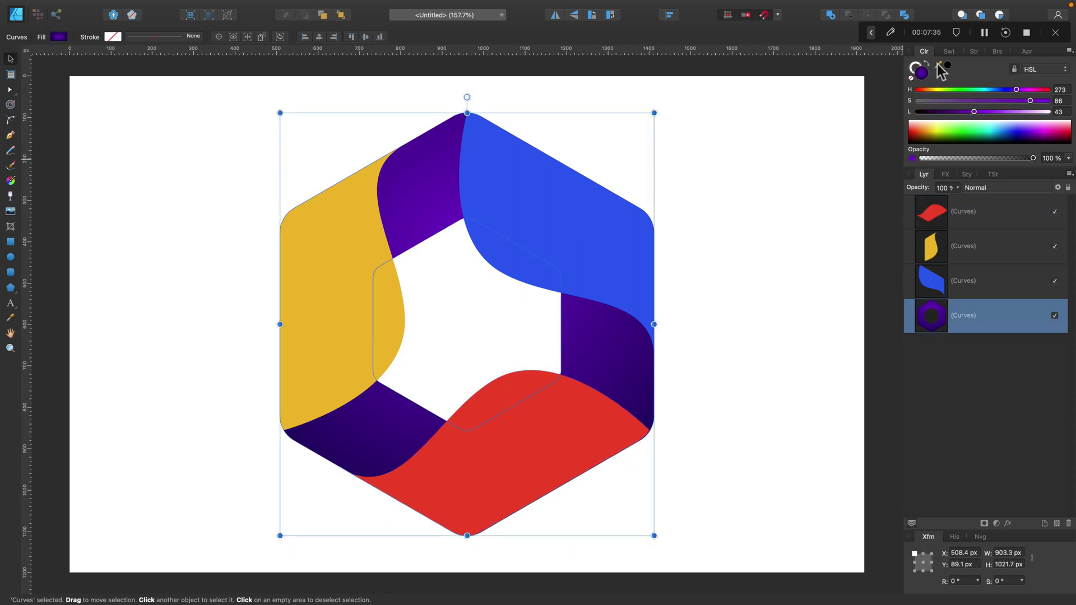
drag(941, 72, 627, 225)
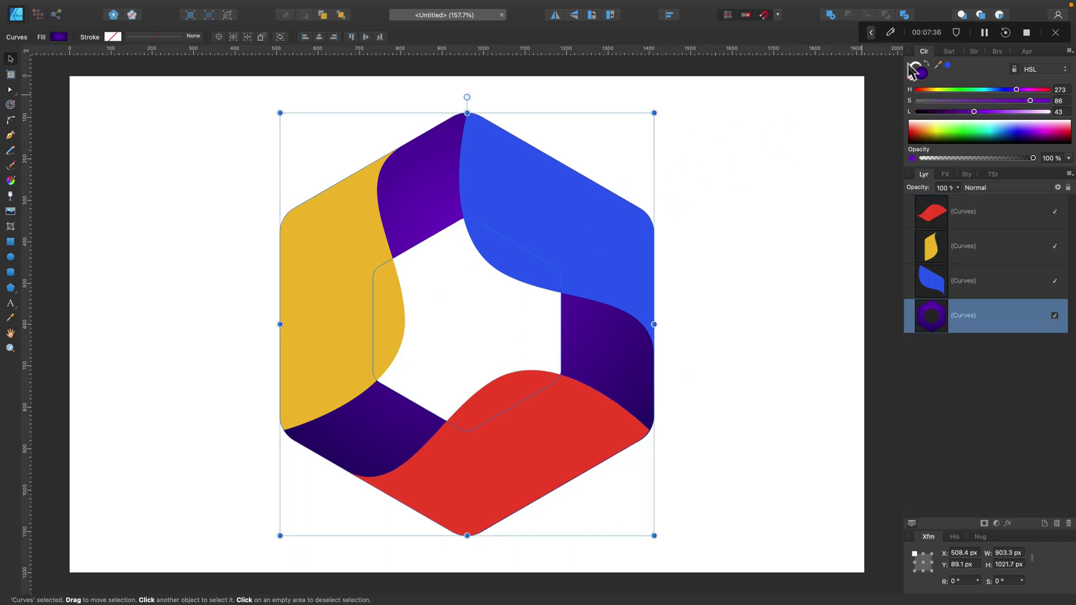
click(947, 66)
drag(1031, 93, 977, 113)
click(1007, 100)
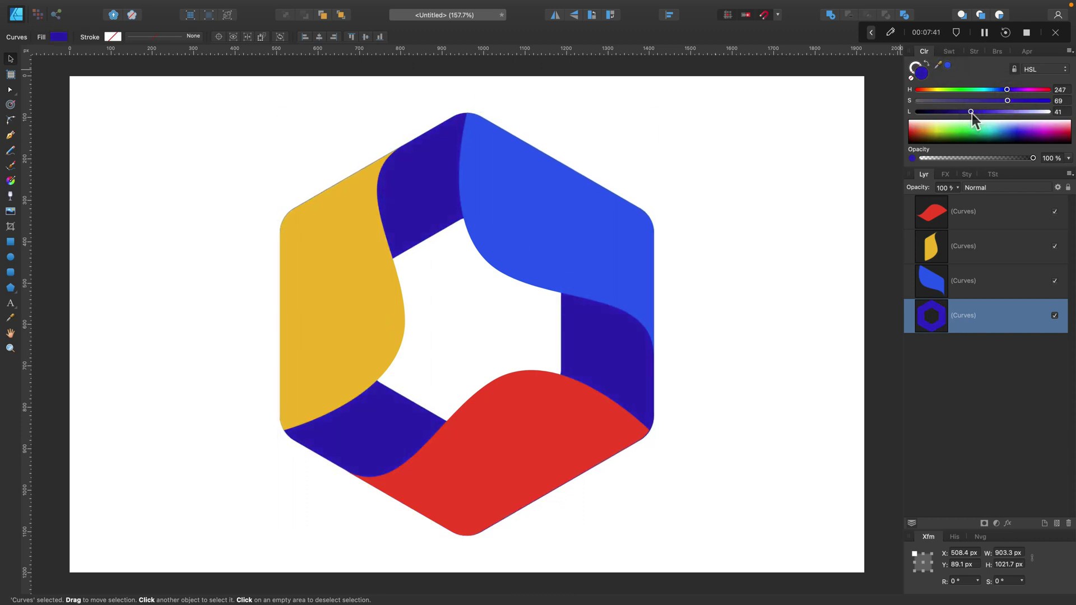
Apply linear gradient fills across the hexagon ring and the blue ribbon
click(10, 180)
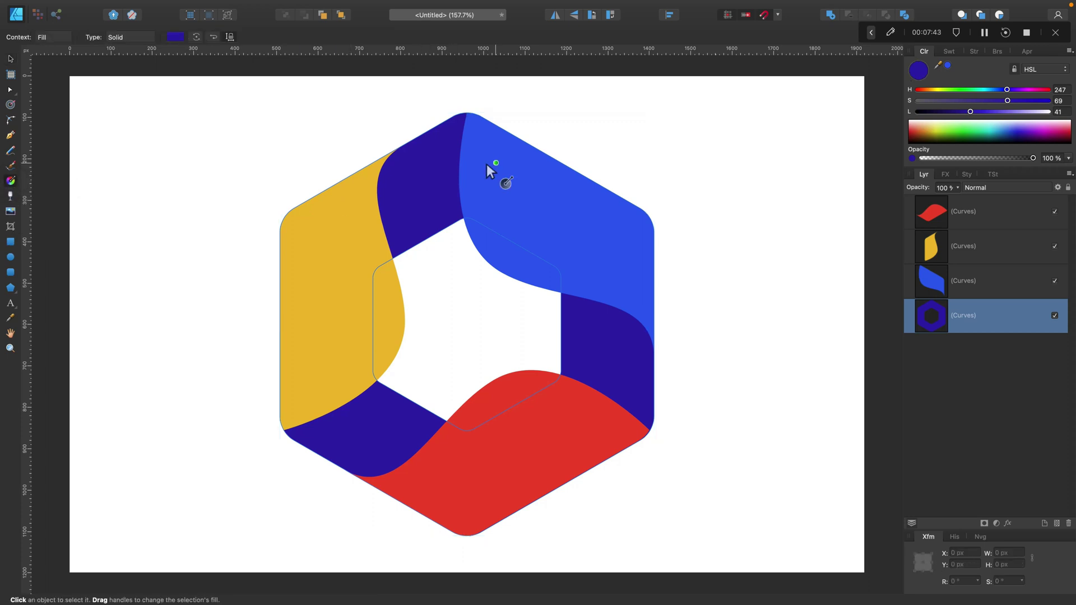
drag(562, 163, 348, 469)
click(10, 58)
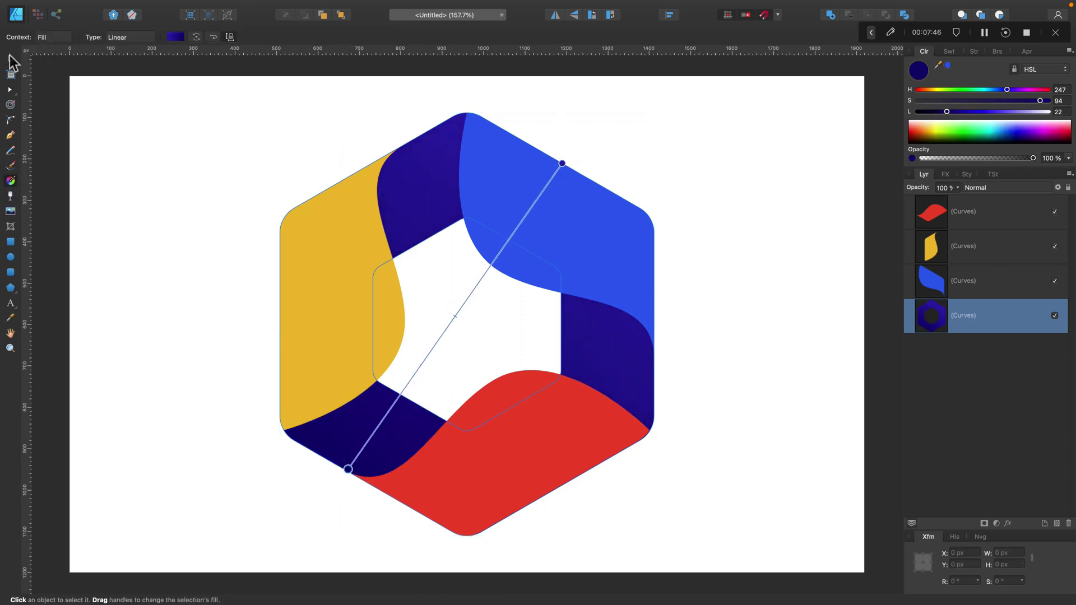
click(511, 214)
click(10, 181)
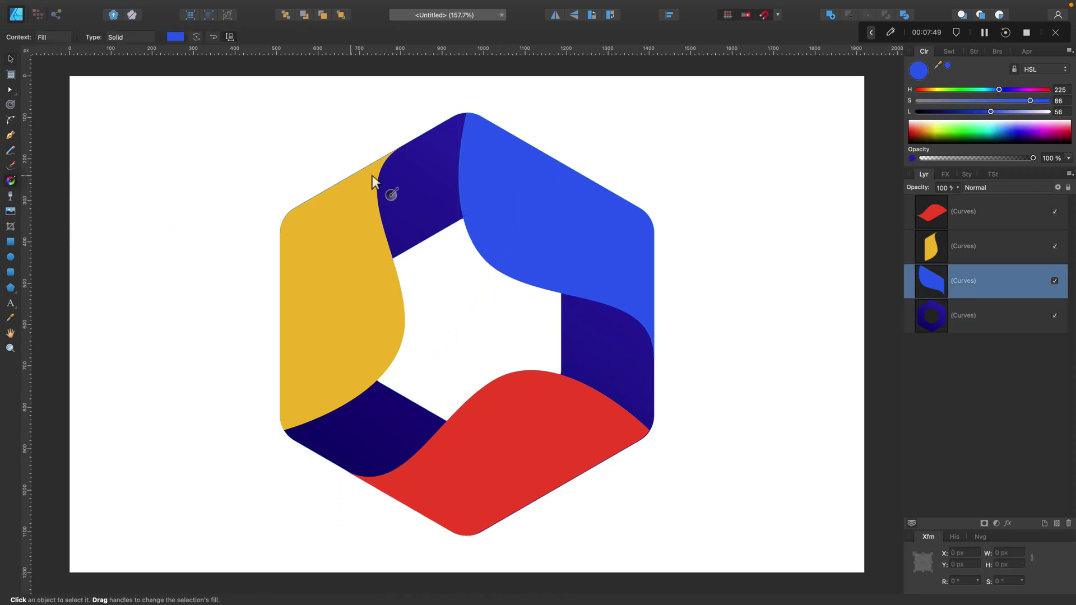
drag(468, 120, 641, 317)
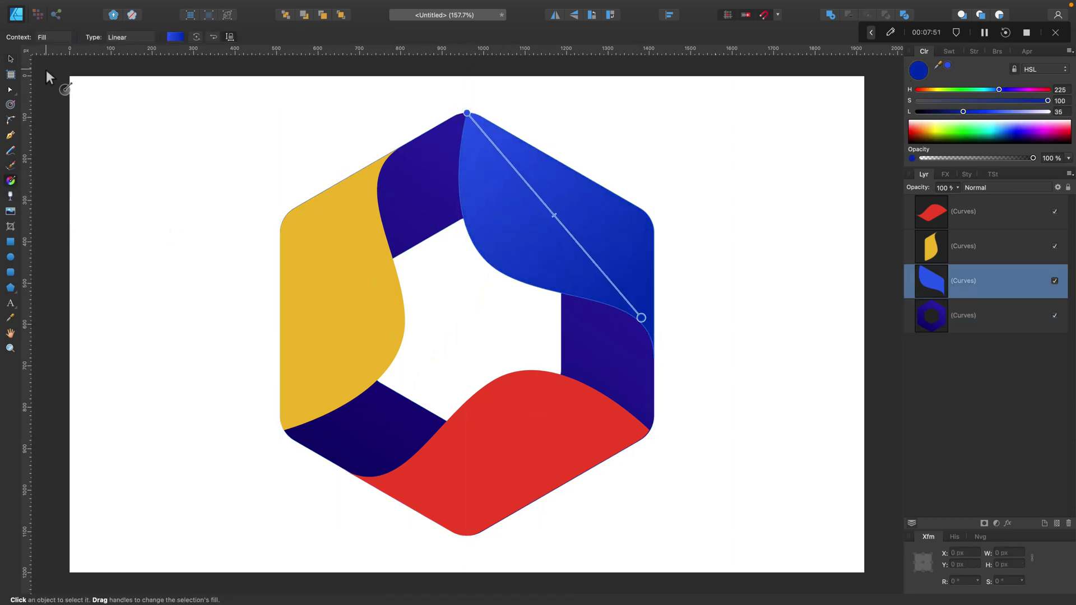
click(10, 59)
Apply linear gradient fills across the yellow and red ribbons, then deselect
click(370, 325)
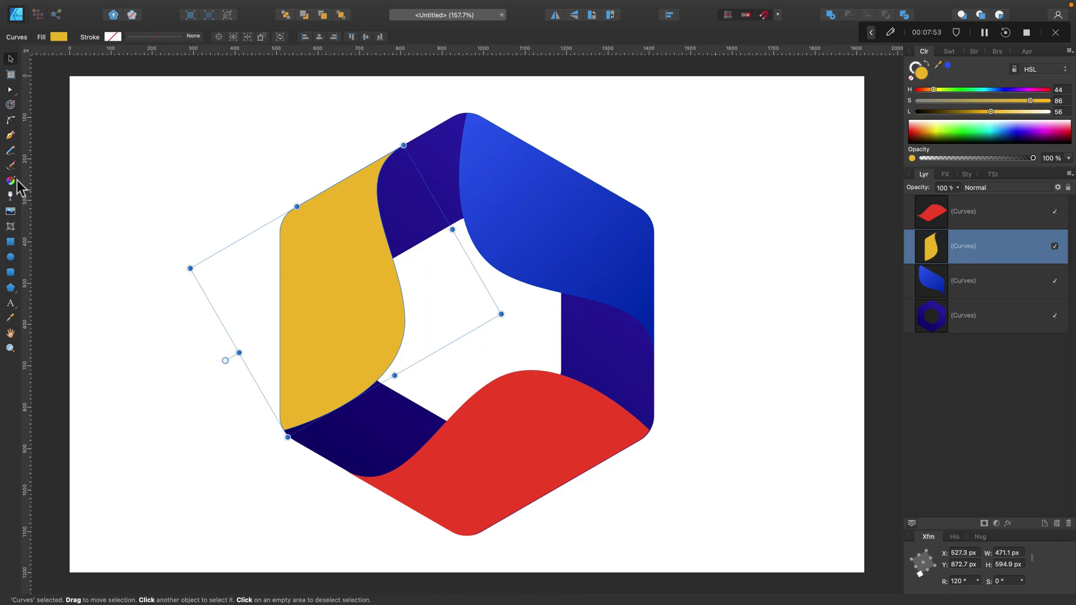
click(10, 181)
drag(279, 217, 459, 359)
click(10, 58)
click(482, 403)
click(10, 181)
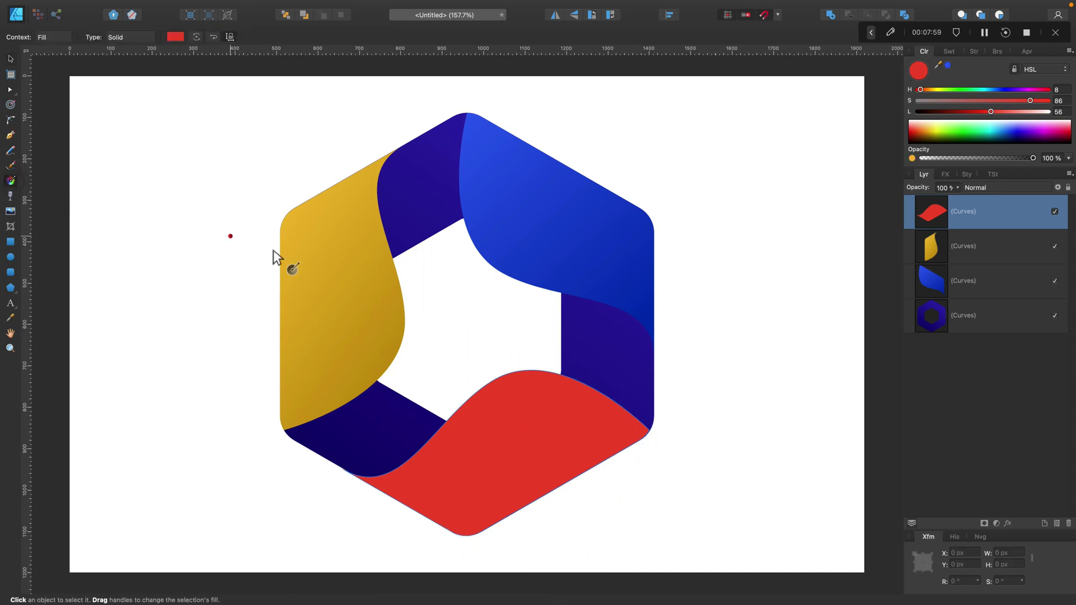
drag(459, 359, 575, 516)
click(11, 58)
click(187, 137)
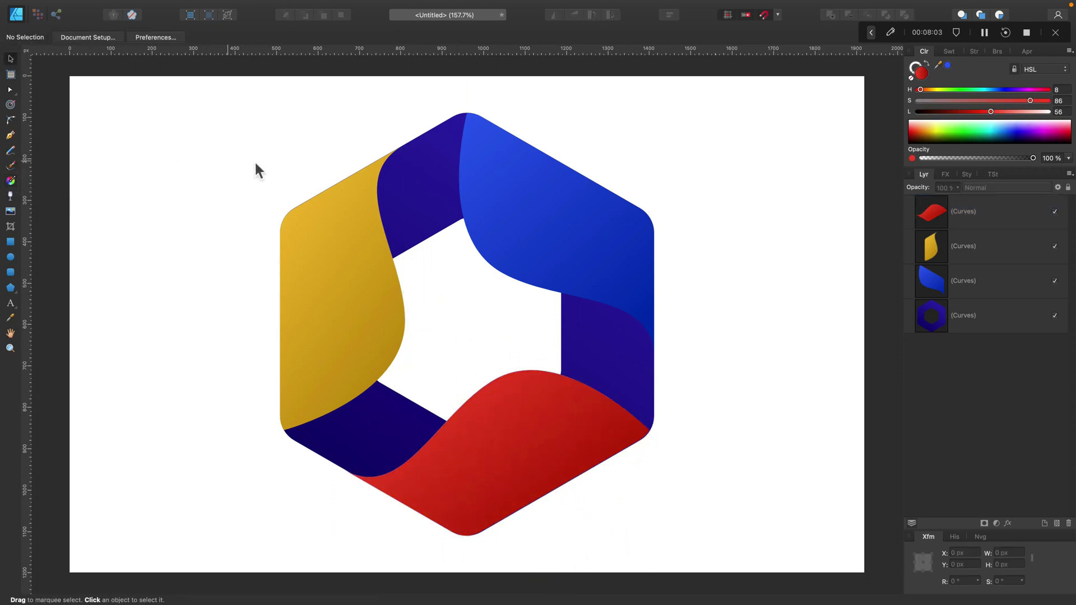
Delete the yellow ribbon, leaving the blue and red ribbons on the indigo ring, then zoom out
scroll(533, 246, down, 3)
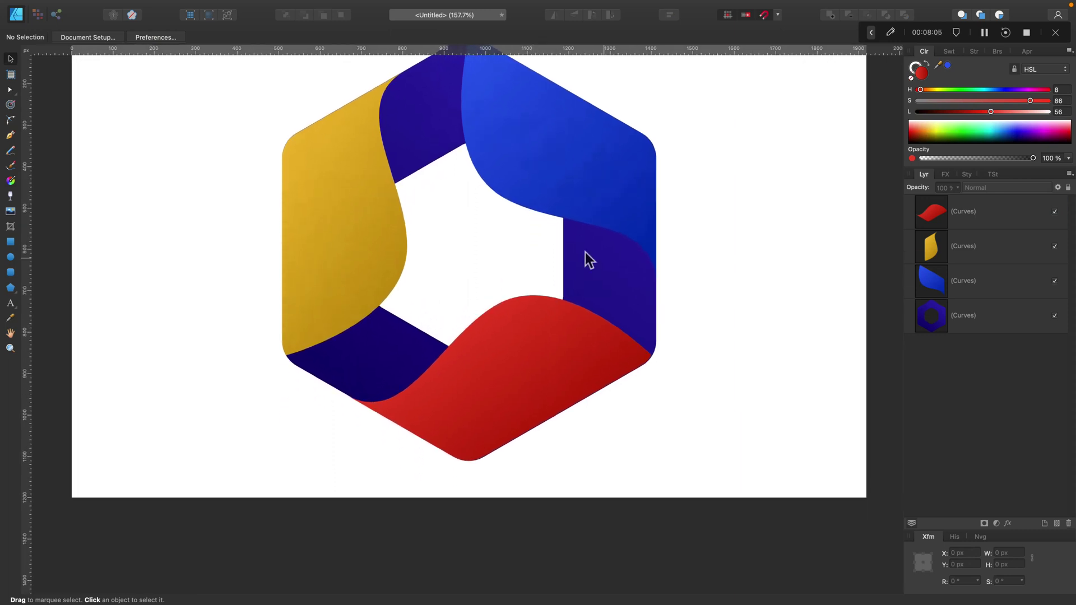
scroll(706, 256, up, 2)
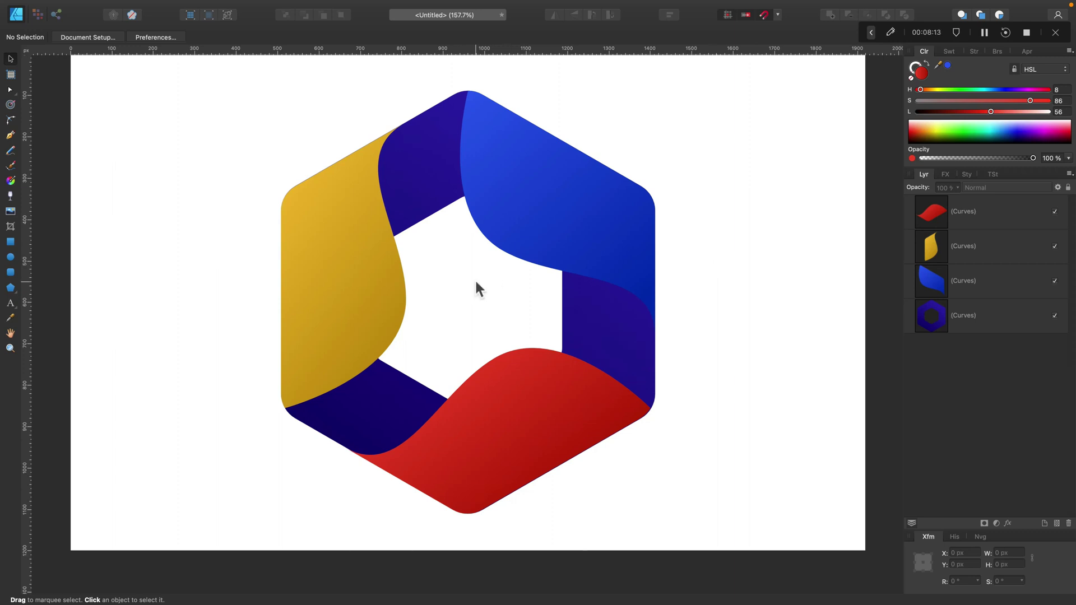
drag(361, 257, 173, 324)
key(Left)
key(Delete)
key(super+minus)
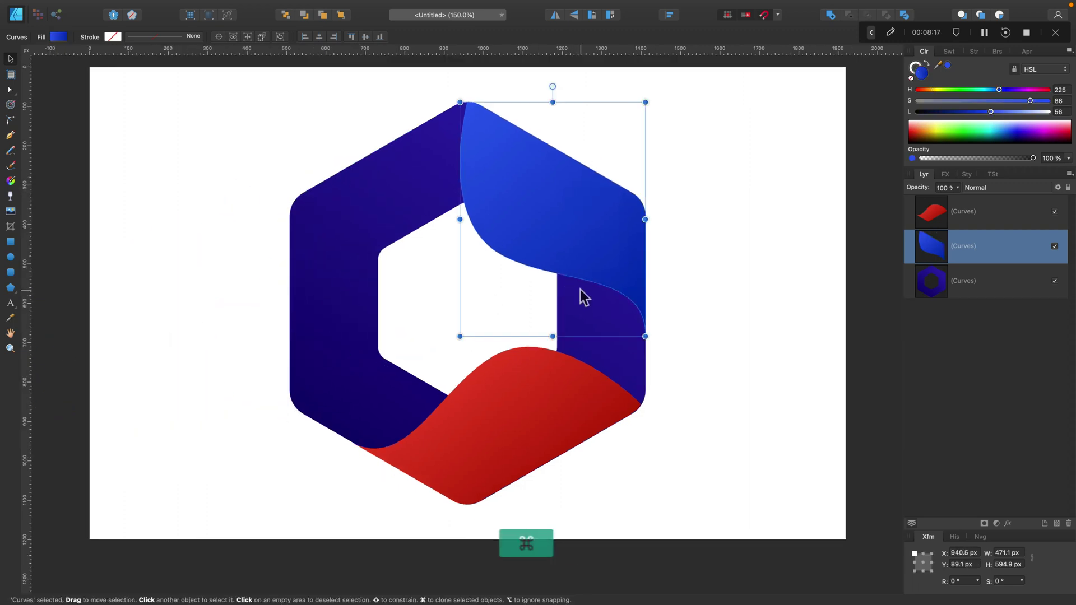
key(super+minus)
click(640, 295)
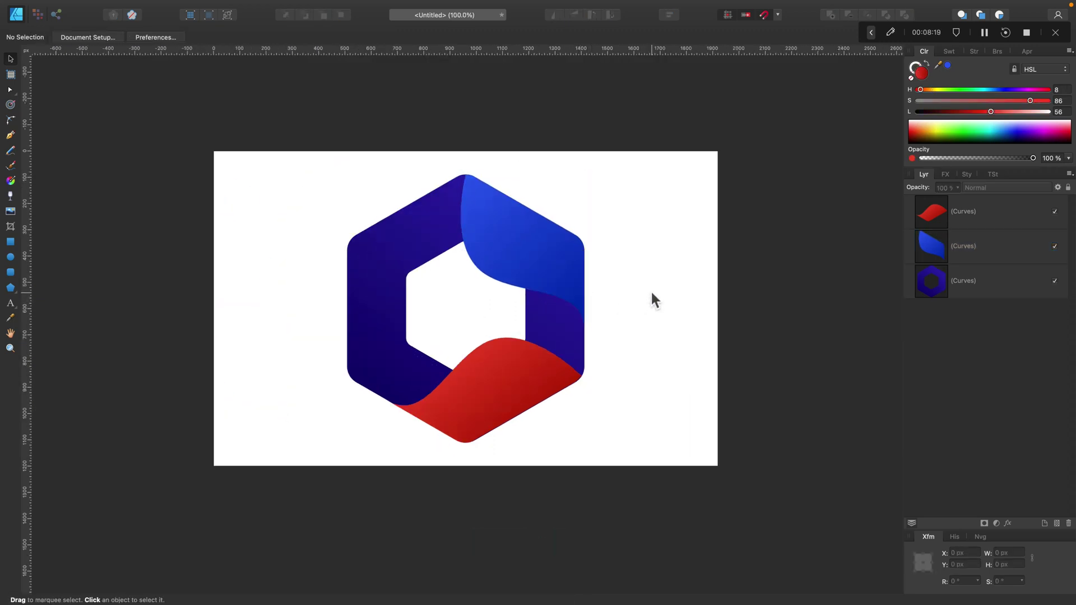